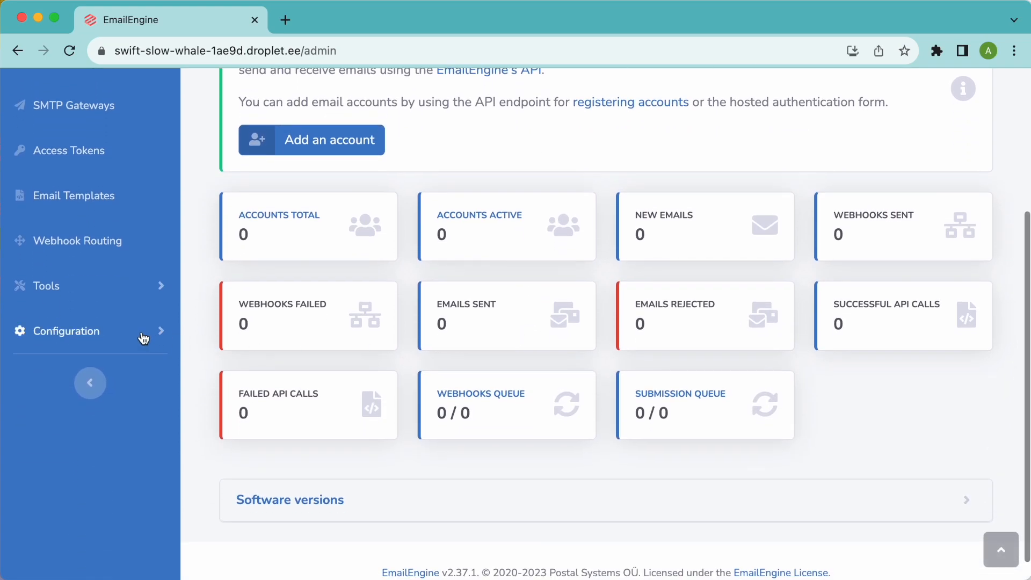
- Open the Document Store page from the Configuration section of the sidebar
{"action": "left_click", "coordinate": [143, 334]}
{"action": "scroll", "coordinate": [122, 375], "scroll_direction": "down", "scroll_amount": 3}
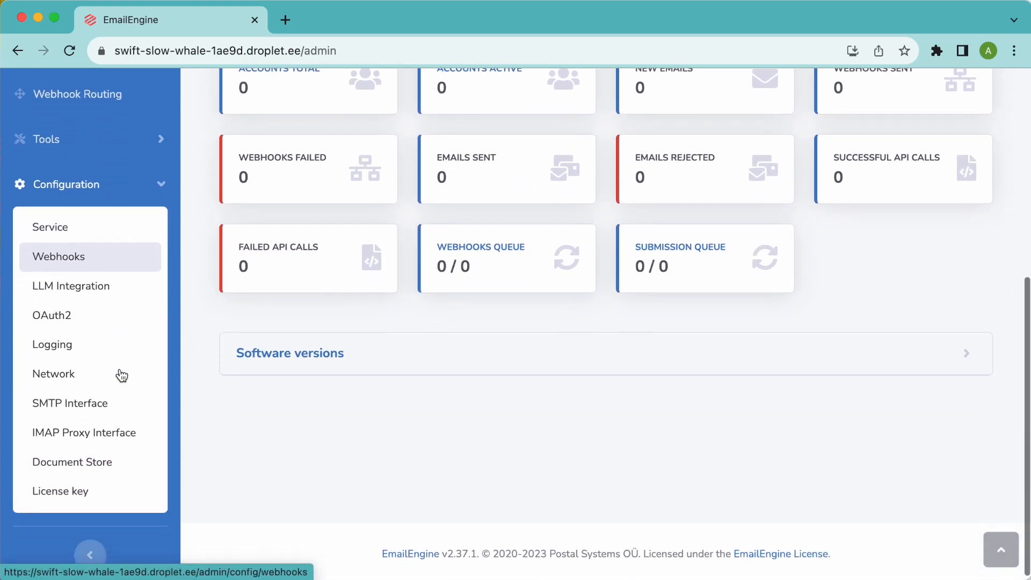
{"action": "left_click", "coordinate": [96, 458]}
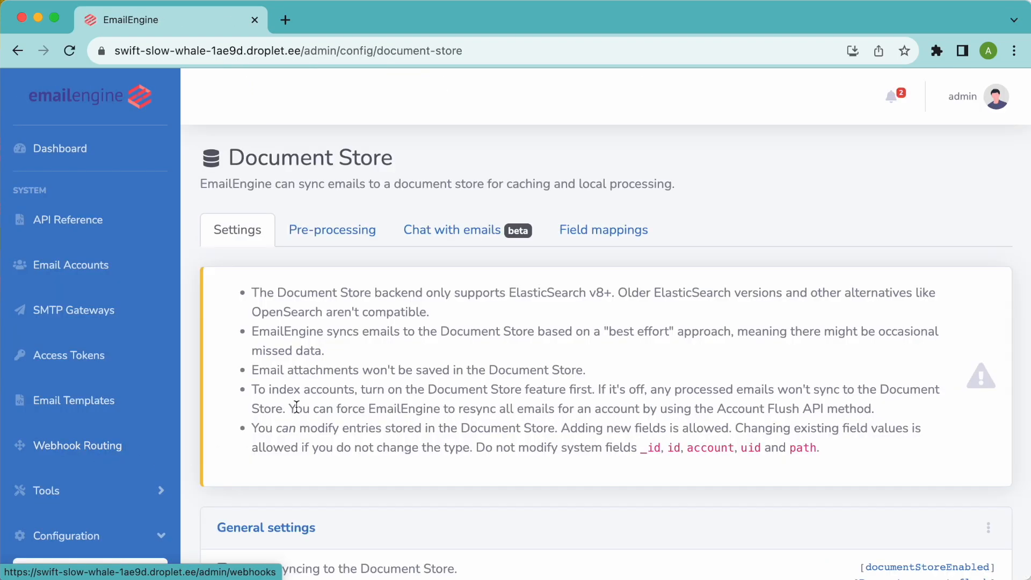
{"action": "scroll", "coordinate": [211, 392], "scroll_direction": "down", "scroll_amount": 1}
{"action": "scroll", "coordinate": [211, 398], "scroll_direction": "down", "scroll_amount": 3}
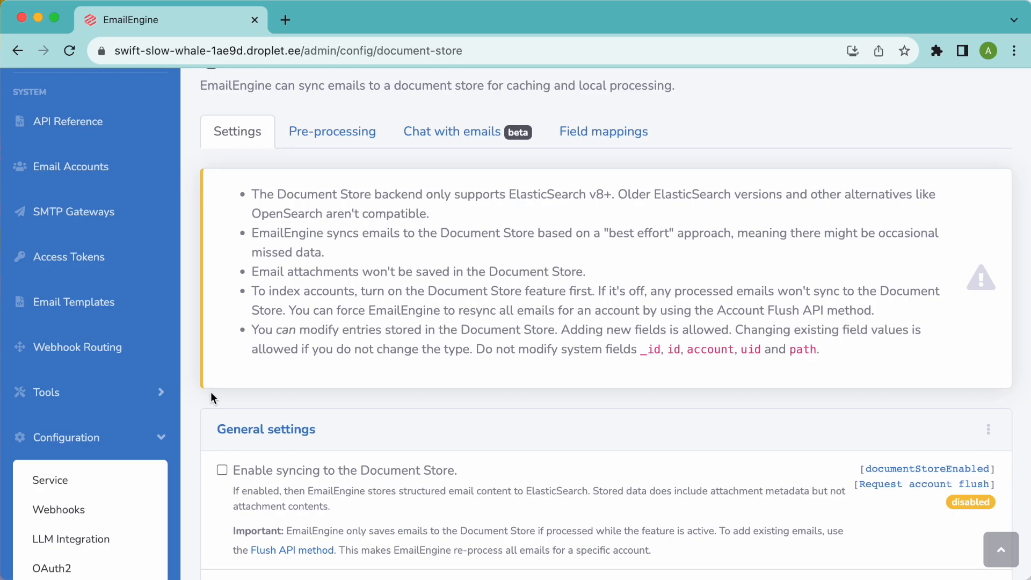
{"action": "scroll", "coordinate": [205, 389], "scroll_direction": "down", "scroll_amount": 3}
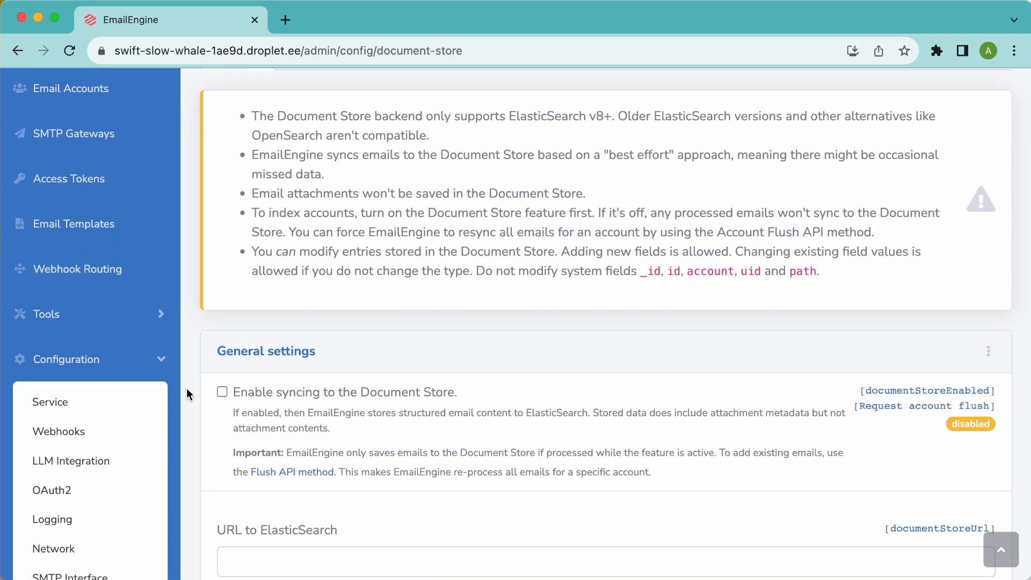
{"action": "scroll", "coordinate": [187, 393], "scroll_direction": "down", "scroll_amount": 4}
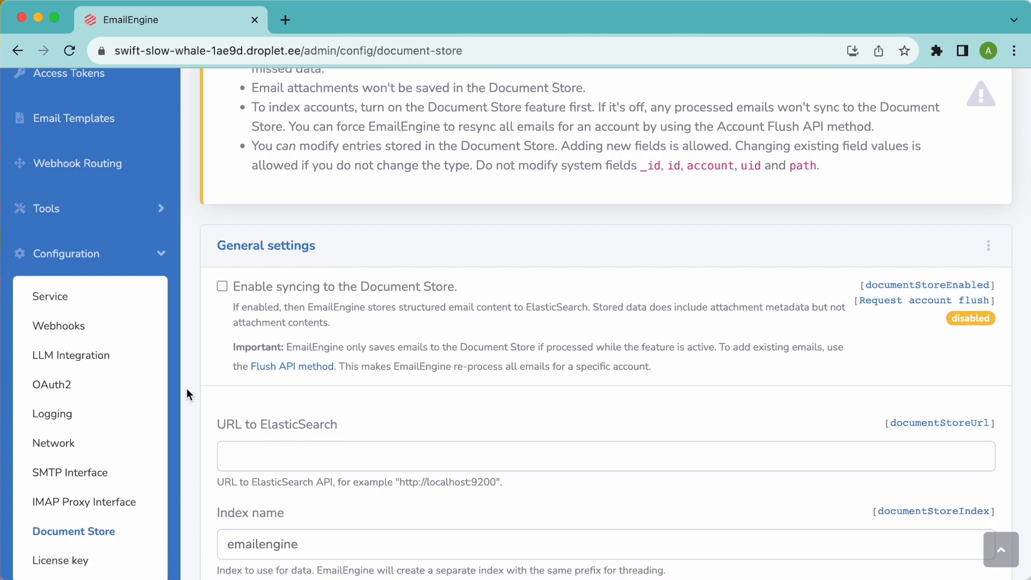
{"action": "scroll", "coordinate": [187, 394], "scroll_direction": "down", "scroll_amount": 1}
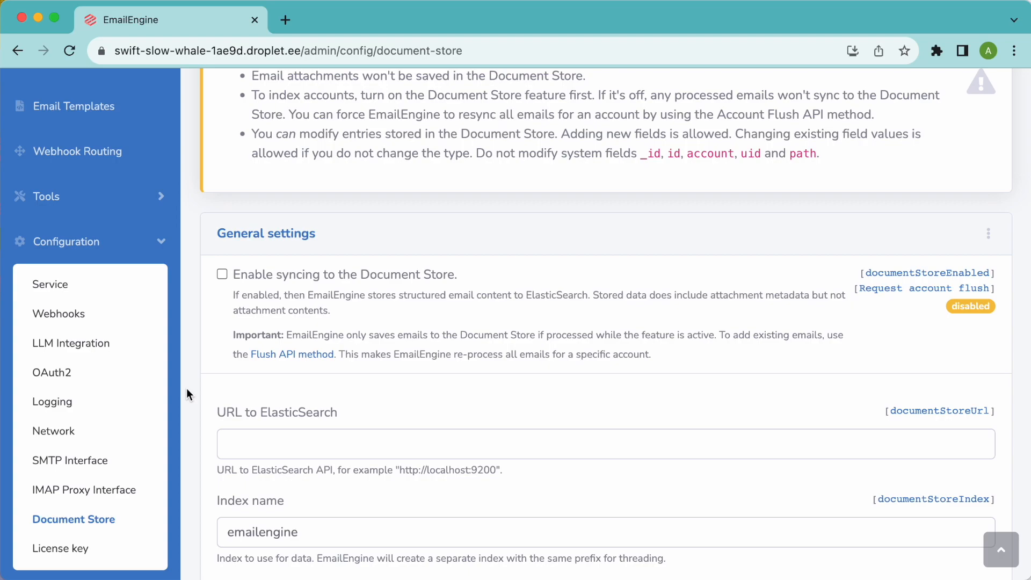
{"action": "scroll", "coordinate": [186, 388], "scroll_direction": "down", "scroll_amount": 2}
{"action": "left_click", "coordinate": [275, 230]}
{"action": "scroll", "coordinate": [421, 269], "scroll_direction": "down", "scroll_amount": 5}
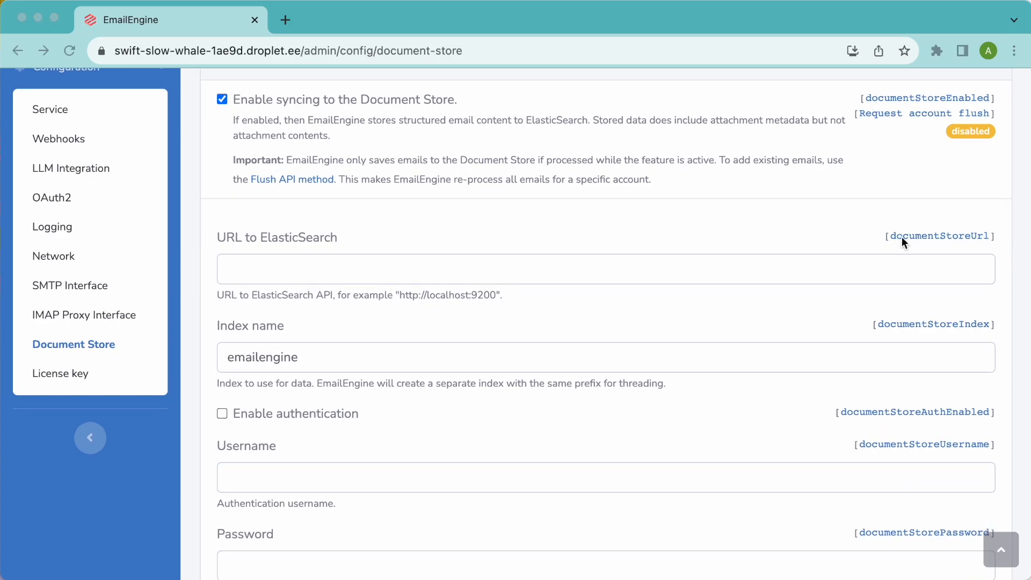
{"action": "left_click", "coordinate": [578, 268]}
{"action": "type", "text": "https://srv-04.srv.dev:9200"}
{"action": "left_click", "coordinate": [500, 358]}
{"action": "type", "text": ".chat"}
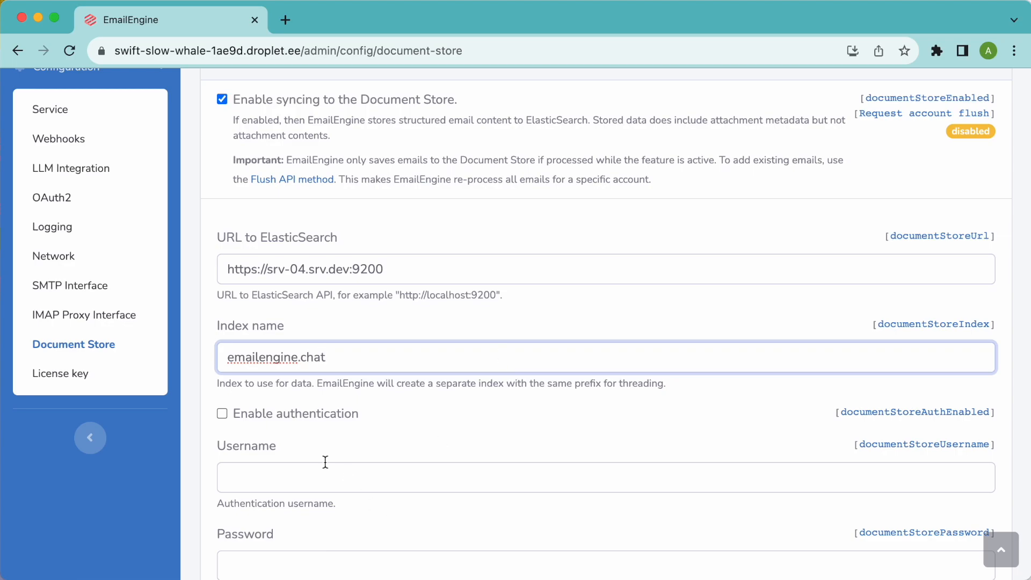
- Turn on ElasticSearch authentication with username elastic and the pasted password
{"action": "left_click", "coordinate": [275, 415]}
{"action": "left_click", "coordinate": [332, 478]}
{"action": "type", "text": "elastic"}
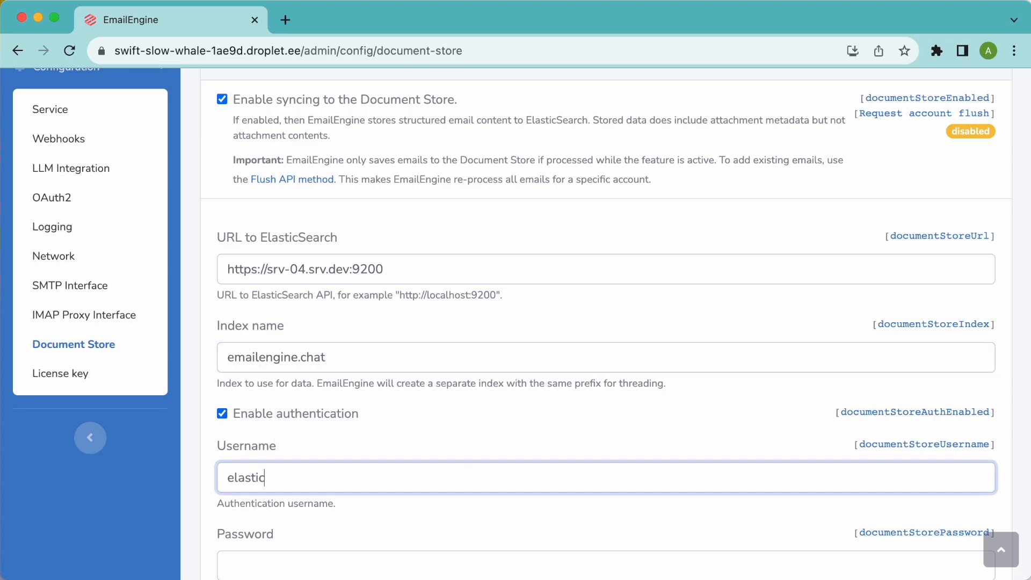
{"action": "scroll", "coordinate": [338, 476], "scroll_direction": "down", "scroll_amount": 2}
{"action": "scroll", "coordinate": [338, 476], "scroll_direction": "down", "scroll_amount": 3}
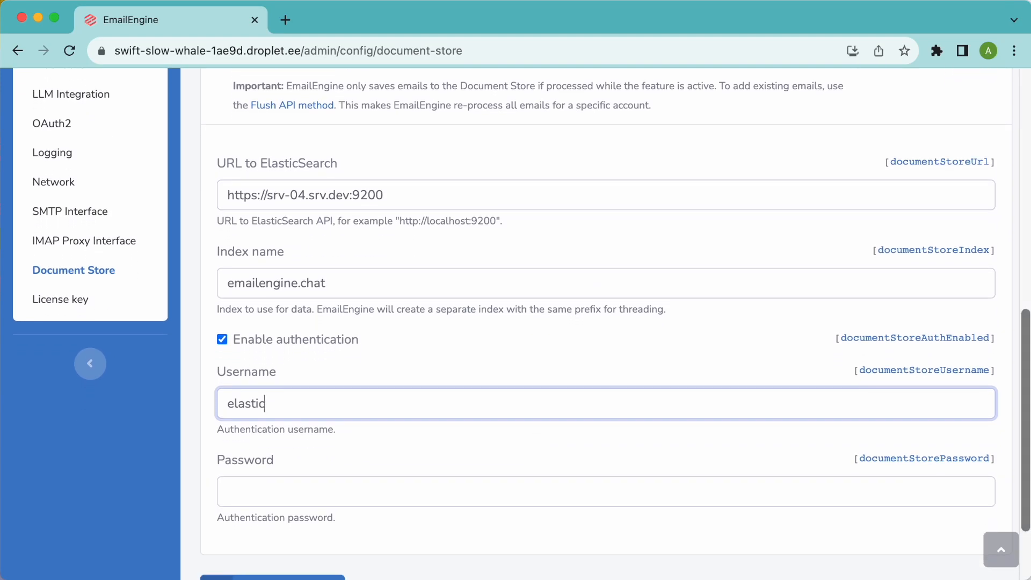
{"action": "left_click", "coordinate": [414, 489]}
{"action": "key", "text": "super+v"}
{"action": "scroll", "coordinate": [447, 430], "scroll_direction": "up", "scroll_amount": 3}
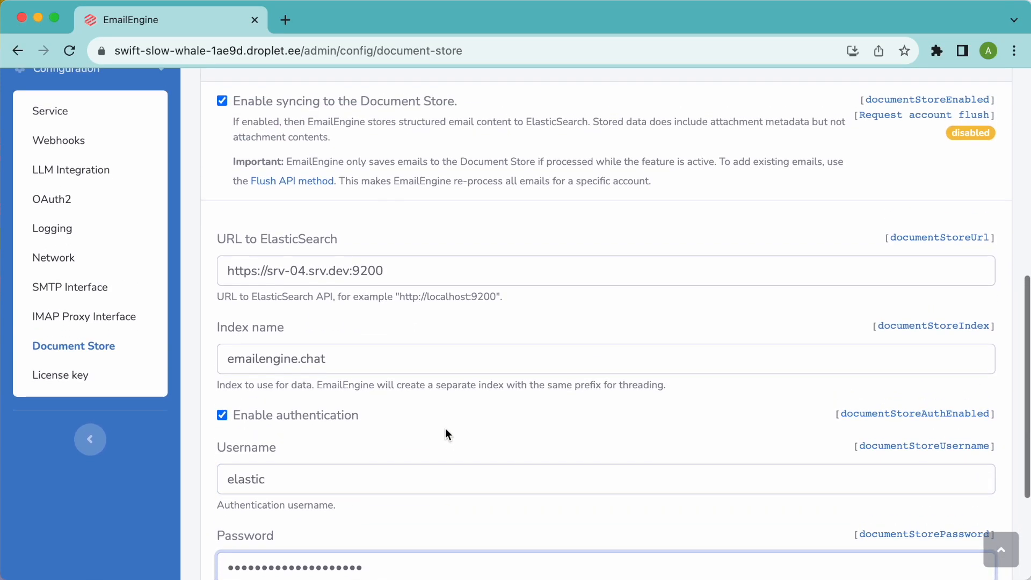
{"action": "left_click", "coordinate": [334, 358]}
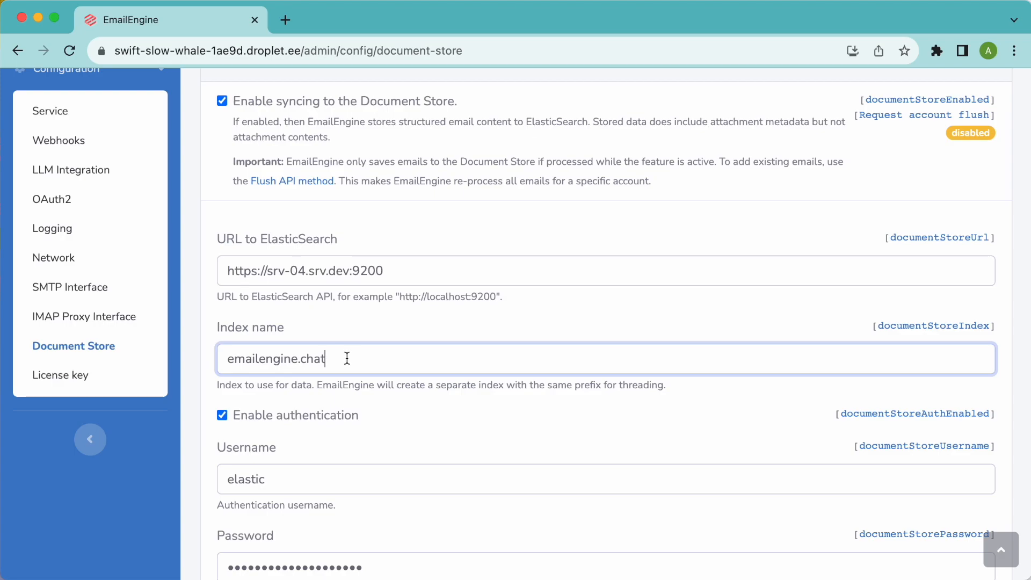
{"action": "scroll", "coordinate": [347, 359], "scroll_direction": "down", "scroll_amount": 3}
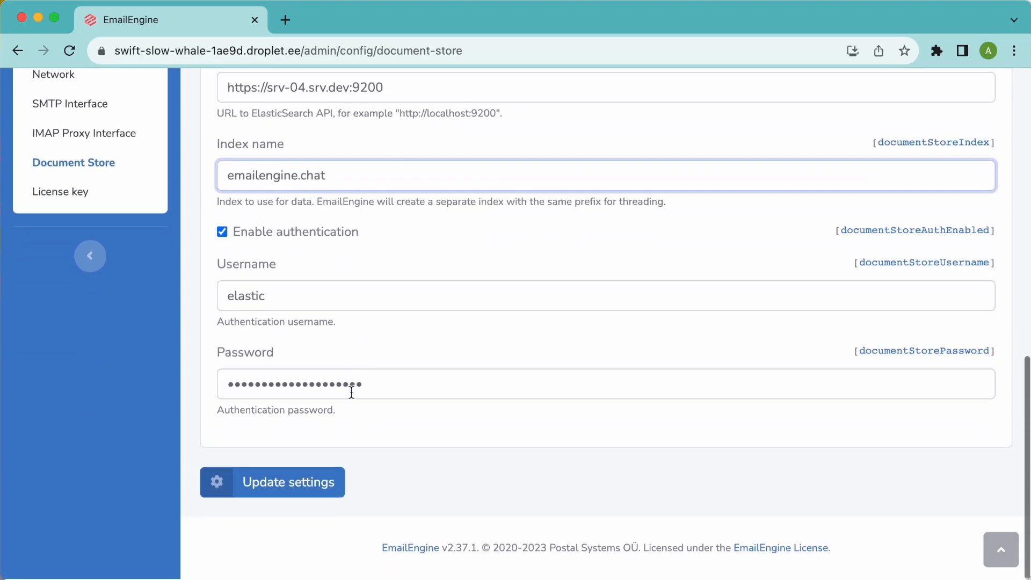
- Save the Document Store settings with Update settings
{"action": "left_click", "coordinate": [306, 491]}
{"action": "scroll", "coordinate": [456, 441], "scroll_direction": "down", "scroll_amount": 5}
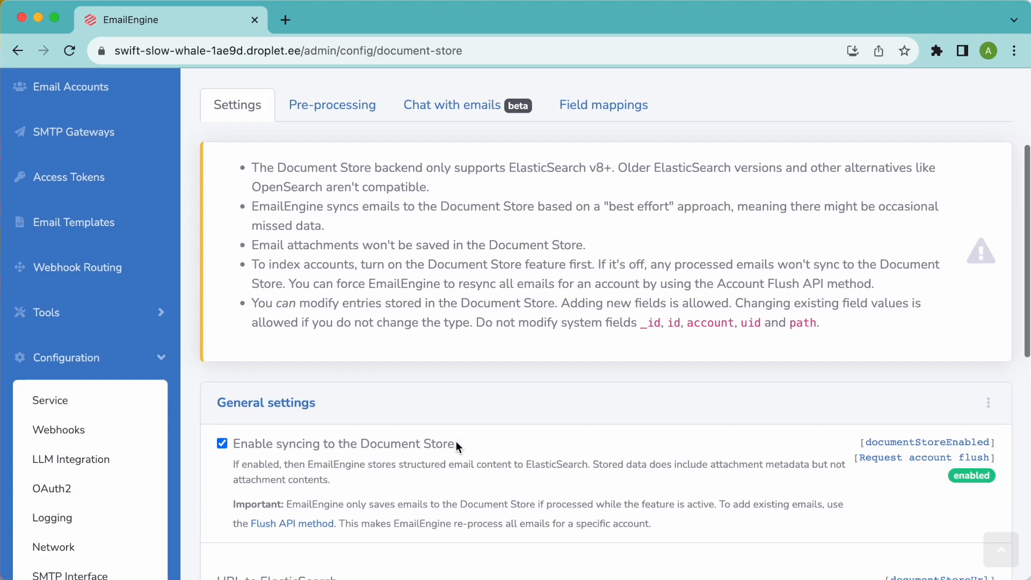
{"action": "scroll", "coordinate": [456, 440], "scroll_direction": "down", "scroll_amount": 1}
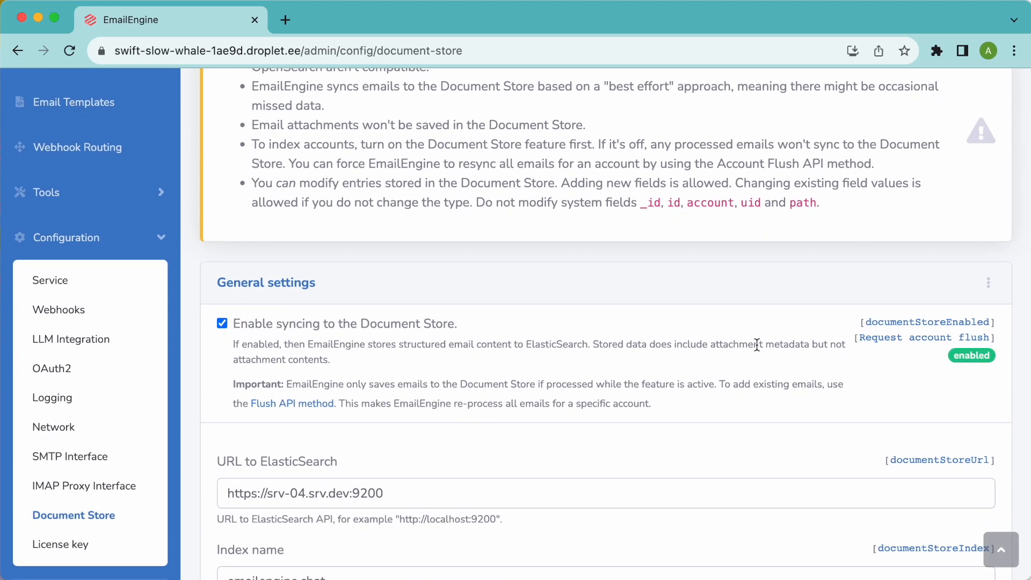
- Test the ElasticSearch connection, then dismiss the success and configuration-updated notices
{"action": "left_click", "coordinate": [988, 283]}
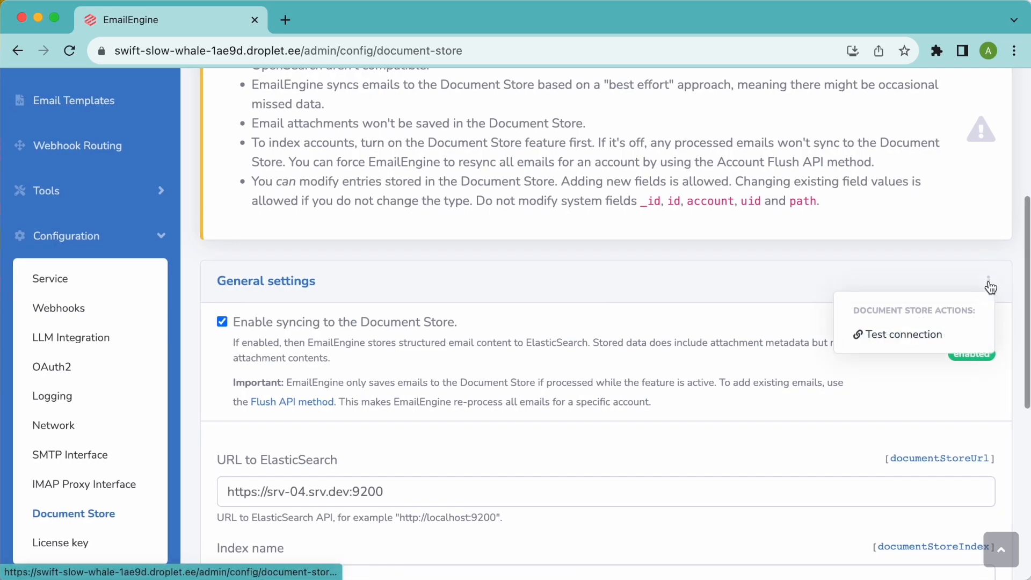
{"action": "left_click", "coordinate": [899, 340]}
{"action": "left_click_drag", "start_coordinate": [916, 154], "coordinate": [803, 152]}
{"action": "left_click", "coordinate": [804, 153]}
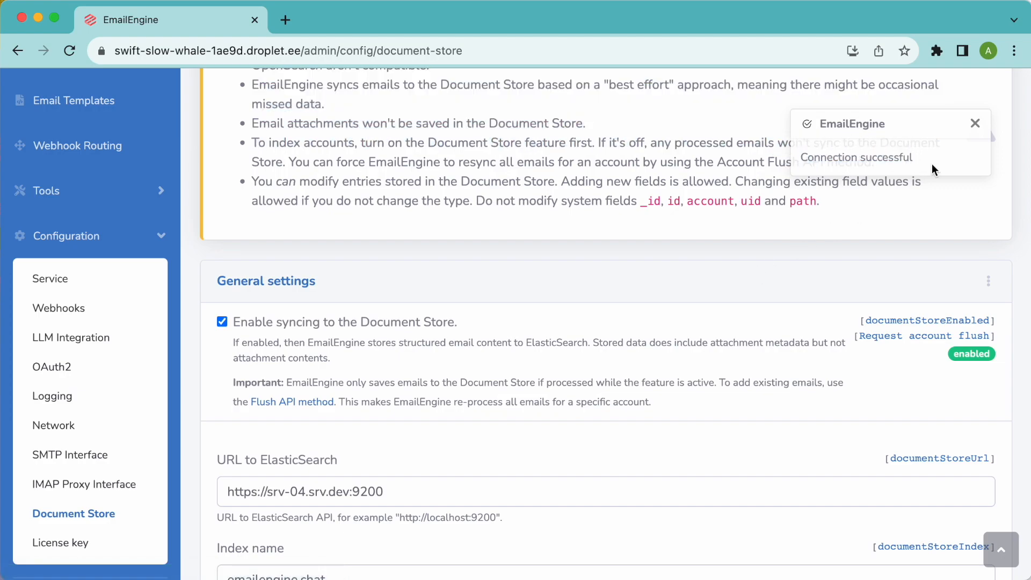
{"action": "scroll", "coordinate": [959, 123], "scroll_direction": "up", "scroll_amount": 4}
{"action": "left_click", "coordinate": [976, 123]}
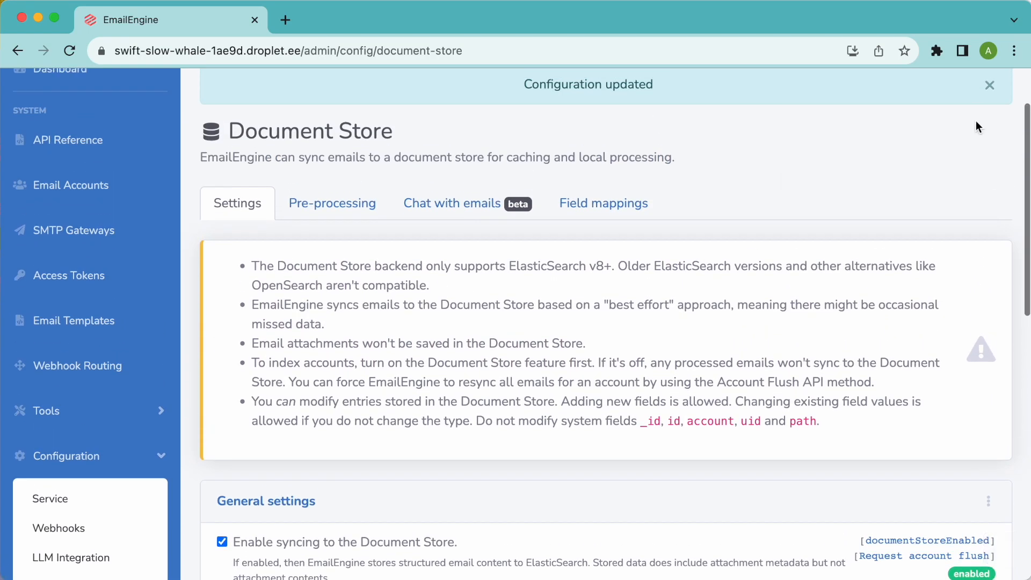
{"action": "left_click", "coordinate": [990, 82]}
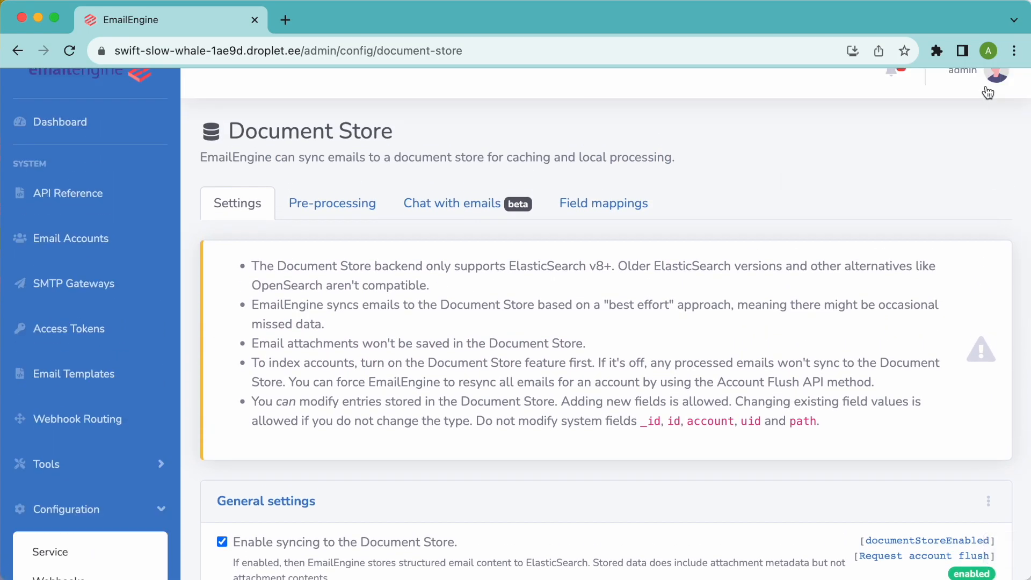
- Enable Chat with emails and paste the OpenAI API key
{"action": "left_click", "coordinate": [471, 210]}
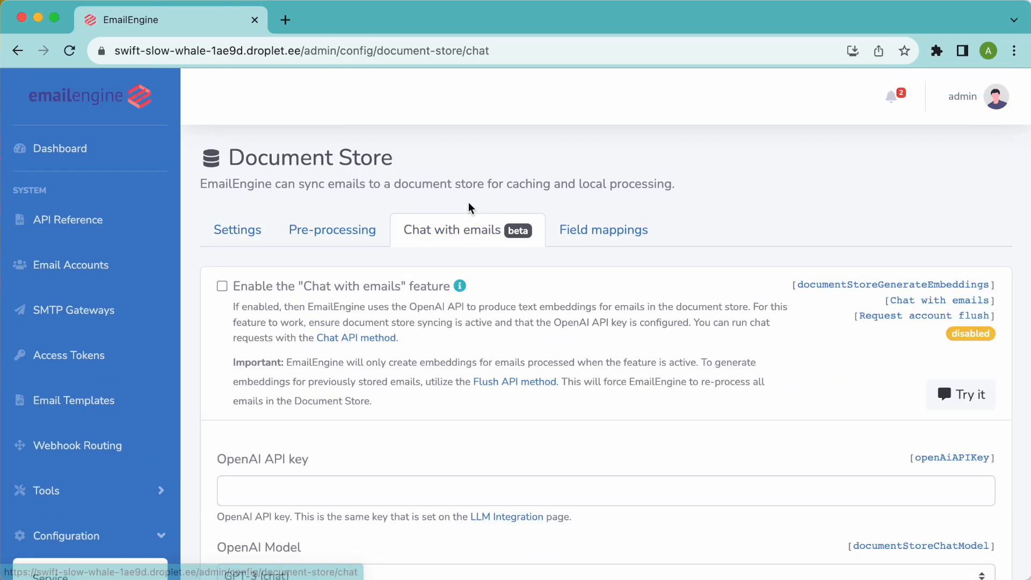
{"action": "scroll", "coordinate": [455, 246], "scroll_direction": "down", "scroll_amount": 3}
{"action": "scroll", "coordinate": [456, 246], "scroll_direction": "down", "scroll_amount": 3}
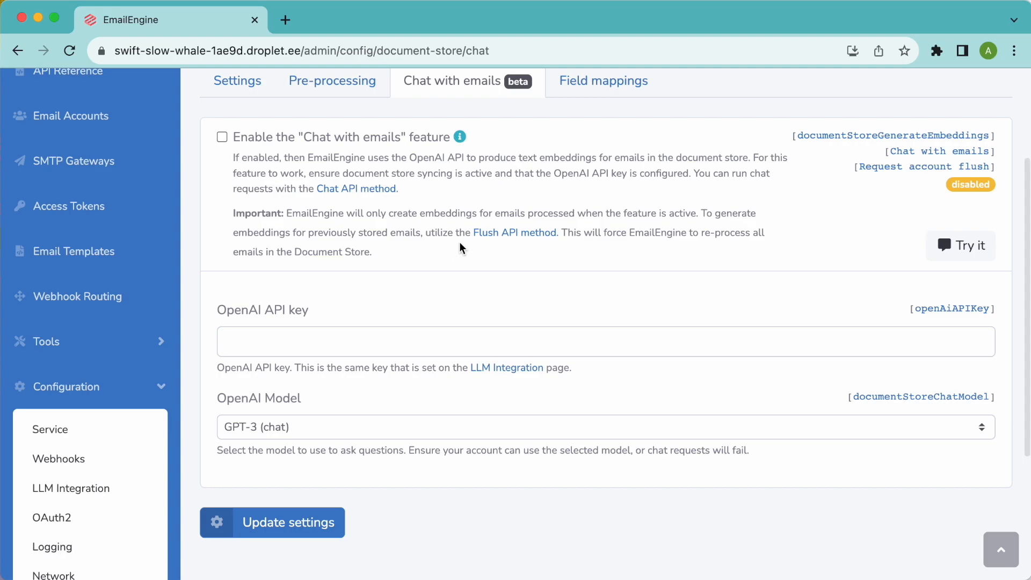
{"action": "left_click", "coordinate": [288, 139]}
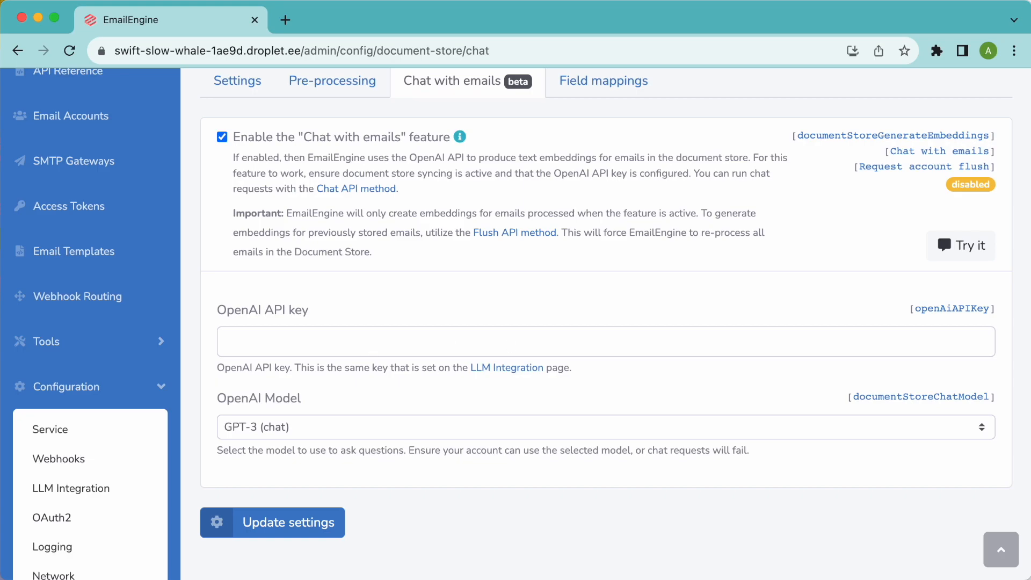
{"action": "key", "text": "super+Tab"}
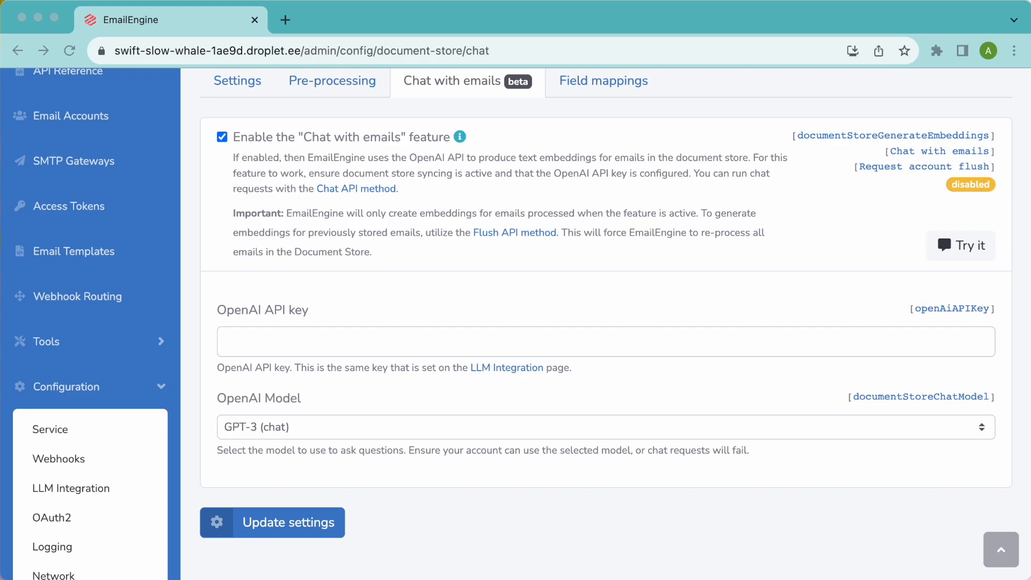
{"action": "left_click", "coordinate": [532, 340]}
{"action": "key", "text": "super+v"}
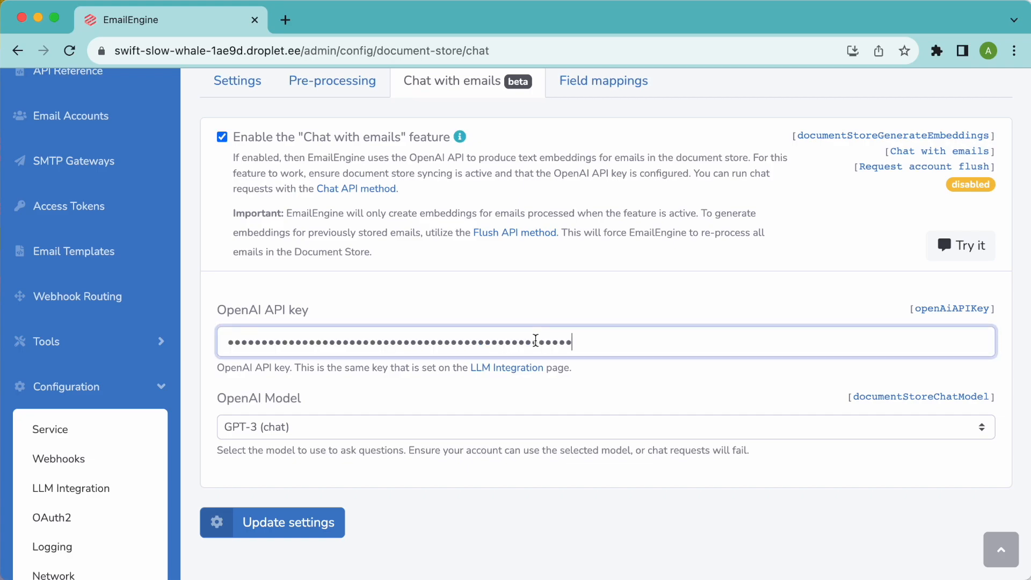
- Keep GPT-3 (chat) as the model, save, and go to Email Accounts
{"action": "left_click", "coordinate": [360, 433]}
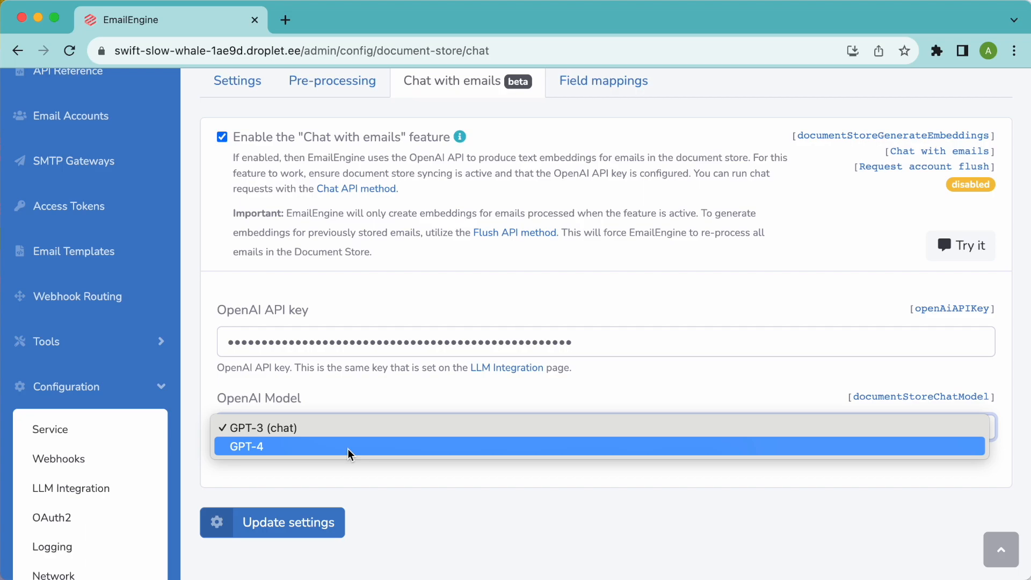
{"action": "left_click", "coordinate": [386, 478]}
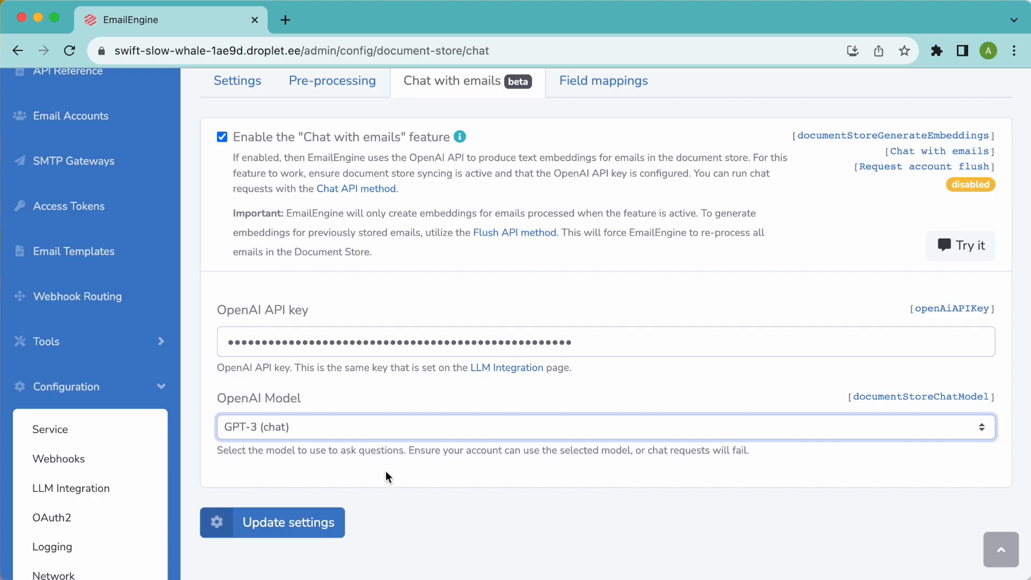
{"action": "left_click", "coordinate": [293, 525]}
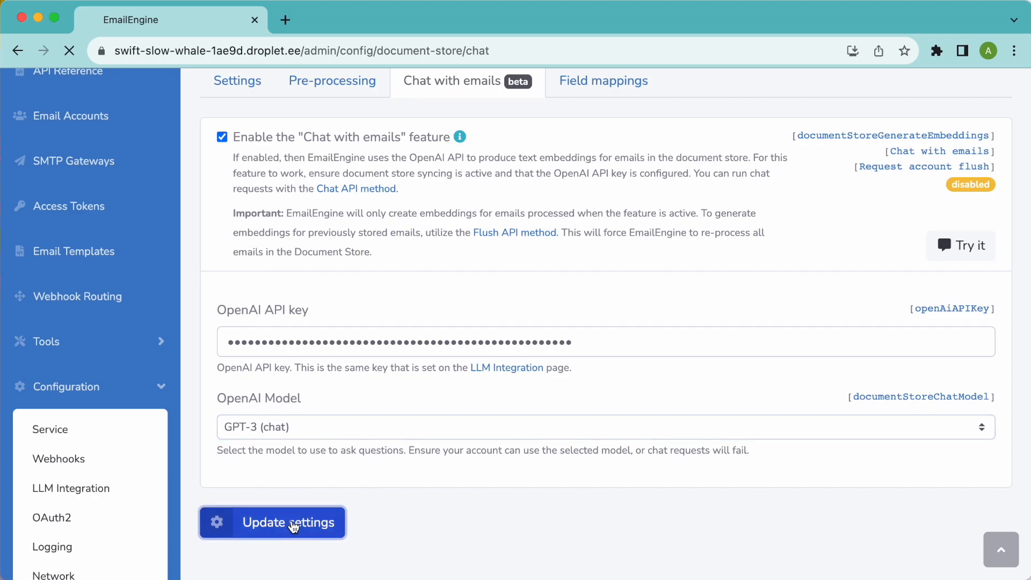
{"action": "left_click", "coordinate": [991, 169]}
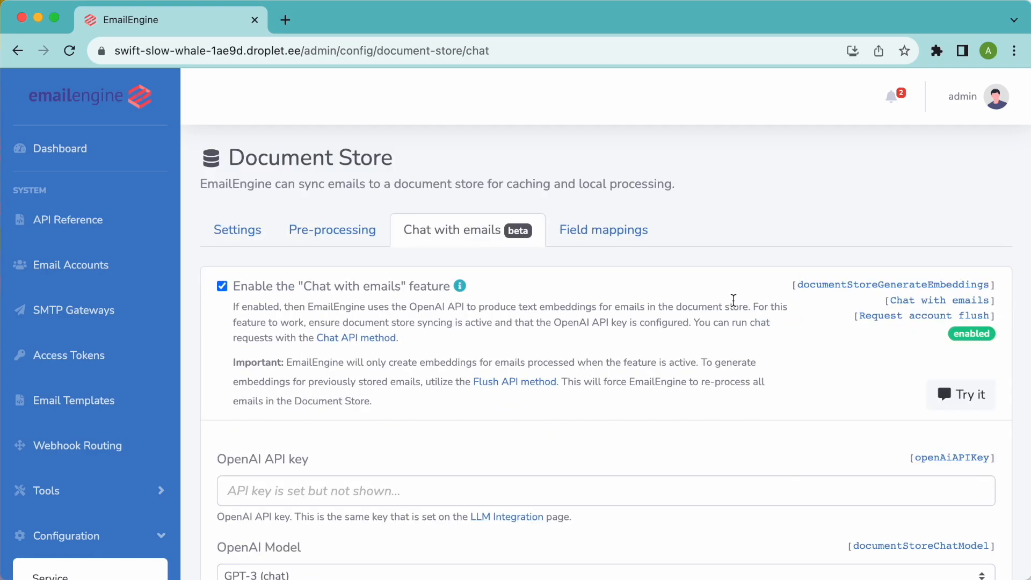
{"action": "left_click", "coordinate": [74, 264]}
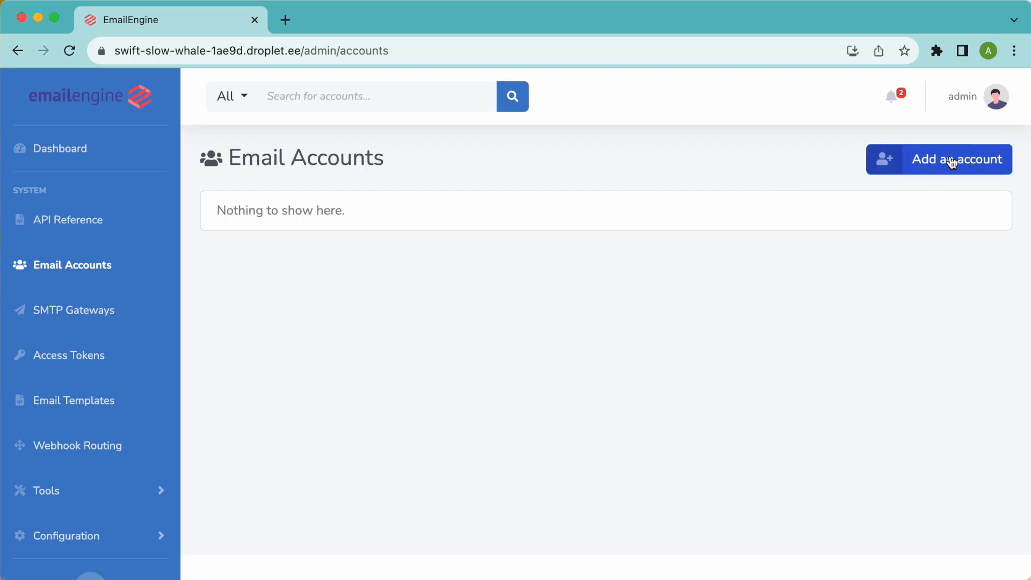
- Start a new account with the owner's full name and an account ID
{"action": "left_click", "coordinate": [951, 162]}
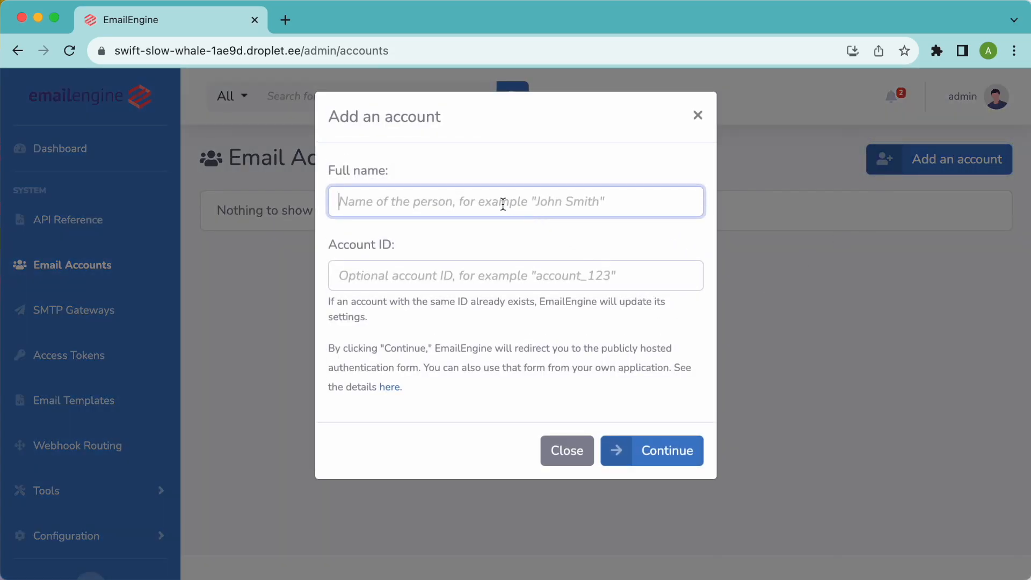
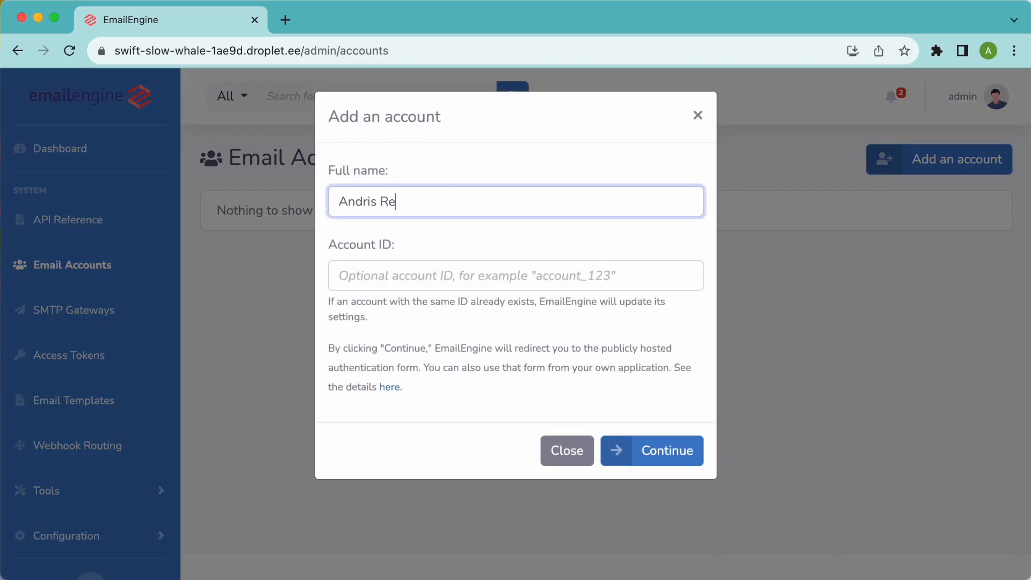
{"action": "key", "text": "Tab"}
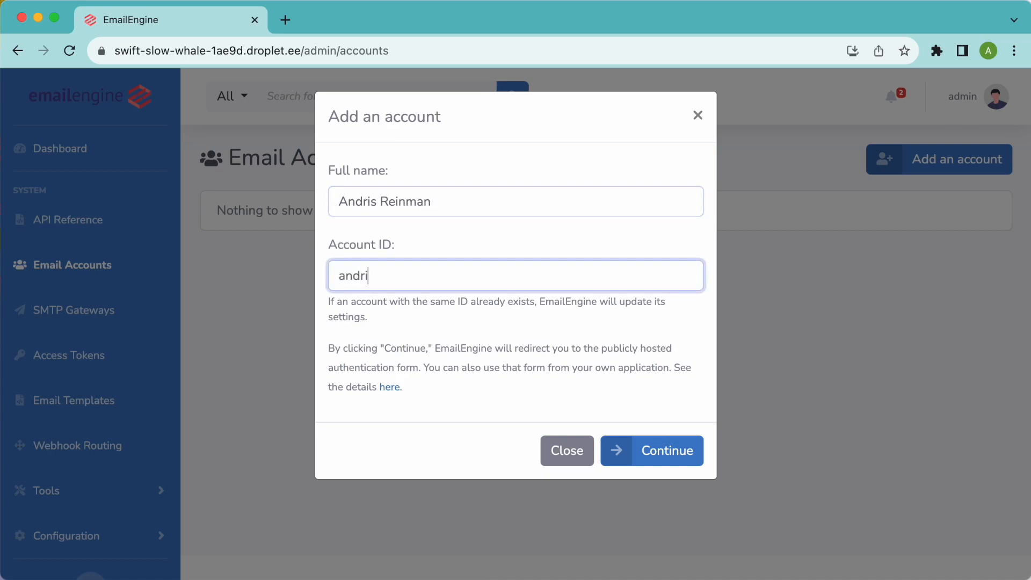
{"action": "left_click", "coordinate": [668, 459]}
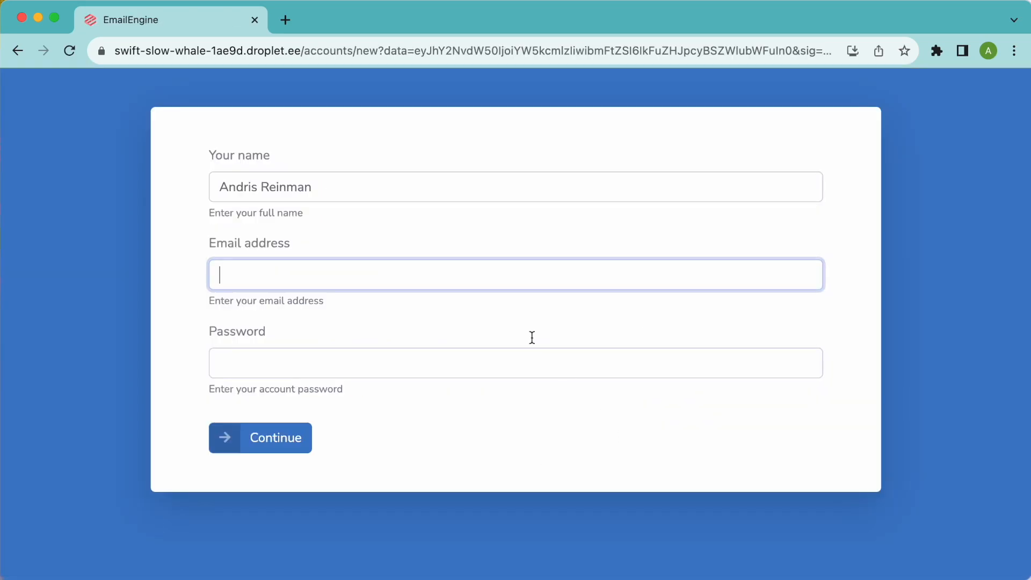
- Enter the account's email address and password and continue
{"action": "key", "text": "Tab"}
{"action": "type", "text": "••••••••"}
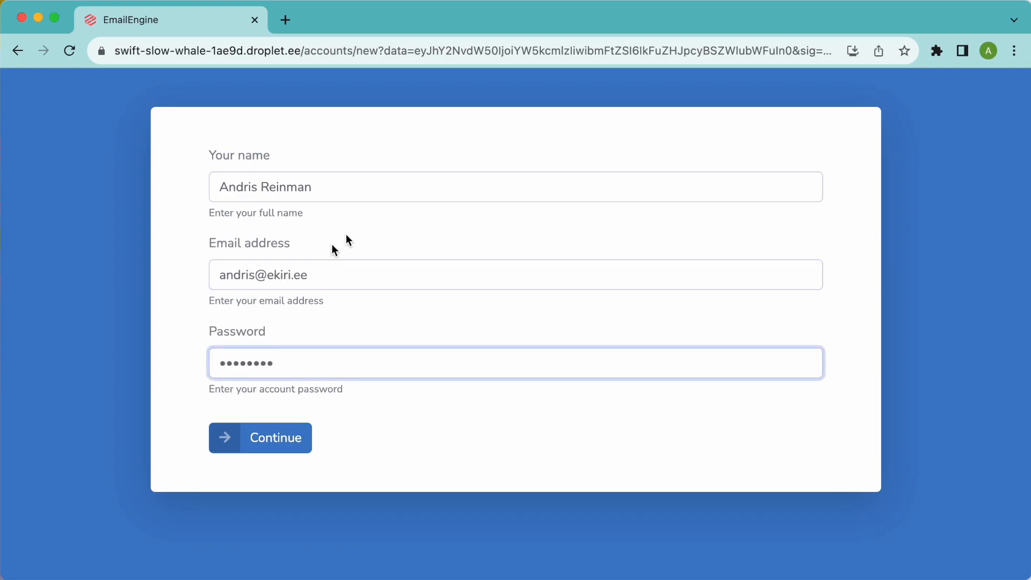
{"action": "left_click", "coordinate": [285, 442]}
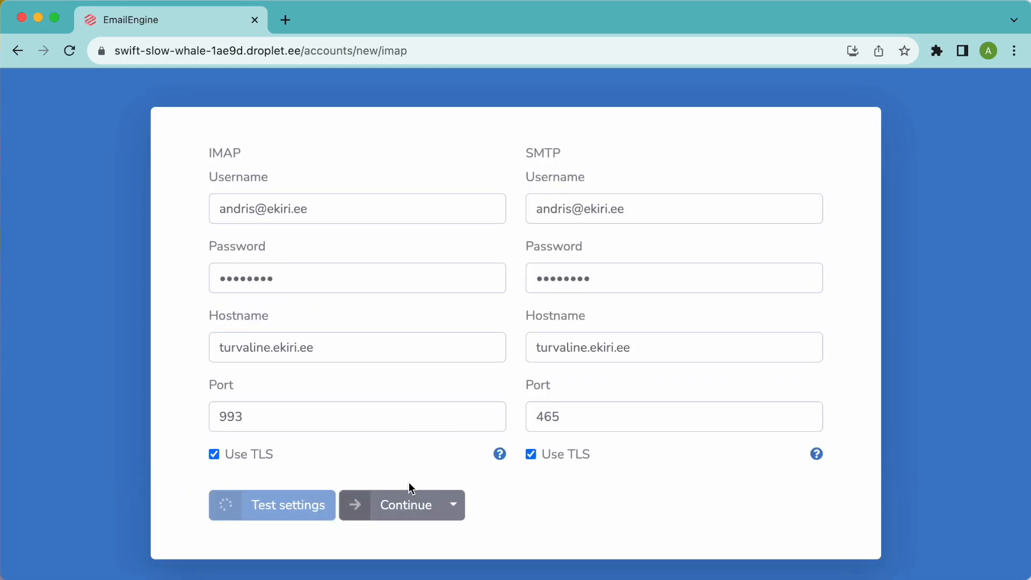
- Accept the detected turvaline.ekiri.ee IMAP and SMTP settings to connect the account
{"action": "left_click", "coordinate": [407, 506]}
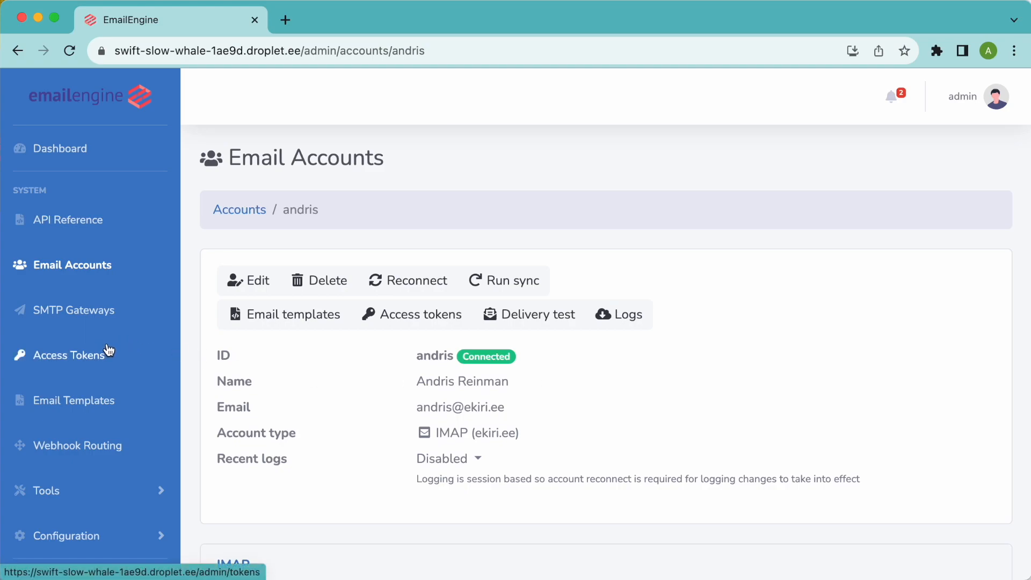
- Open the Try it chat dialog on the Document Store's Chat with emails tab
{"action": "scroll", "coordinate": [108, 338], "scroll_direction": "down", "scroll_amount": 5}
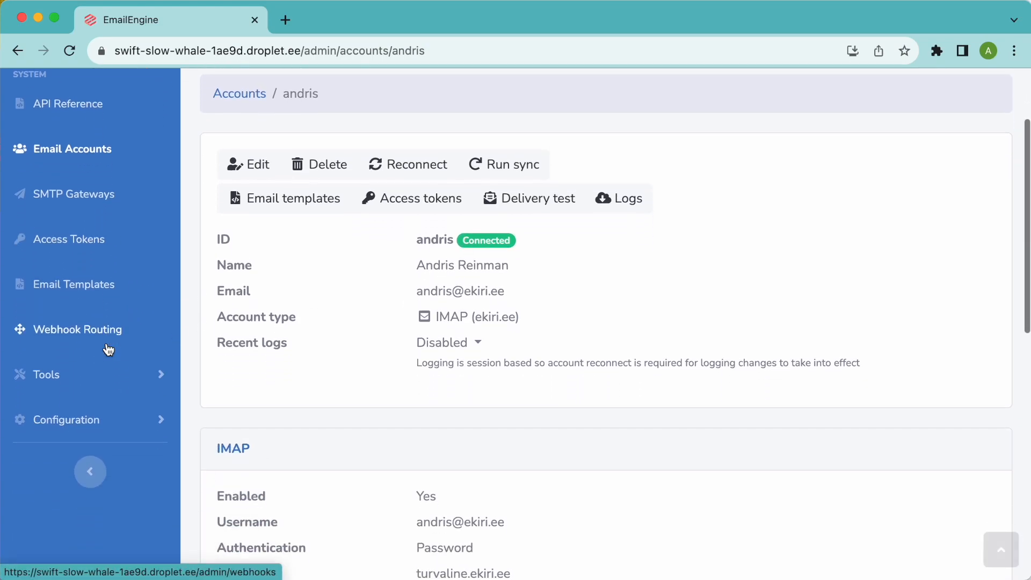
{"action": "left_click", "coordinate": [109, 405]}
{"action": "scroll", "coordinate": [125, 425], "scroll_direction": "down", "scroll_amount": 4}
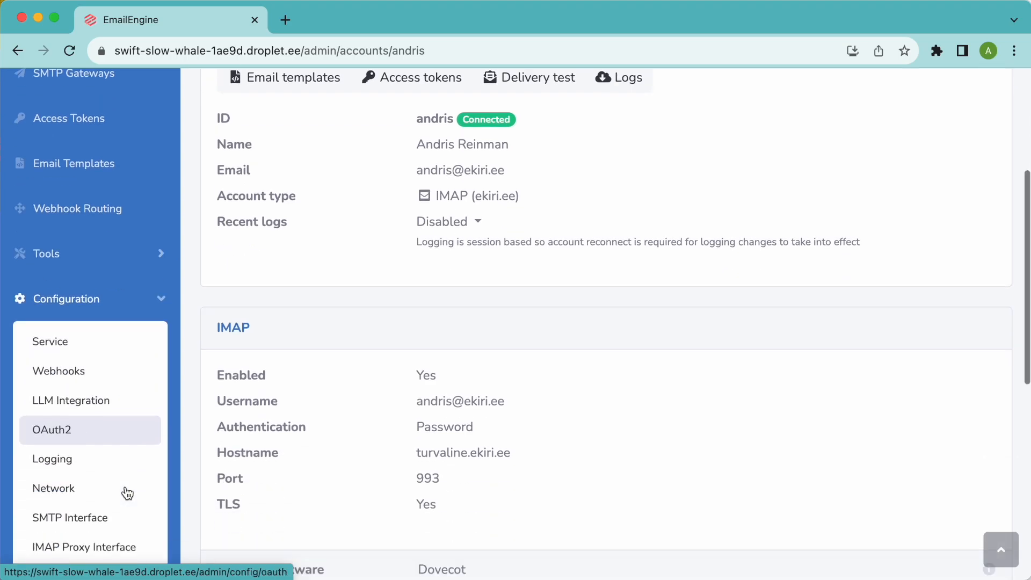
{"action": "left_click", "coordinate": [105, 505]}
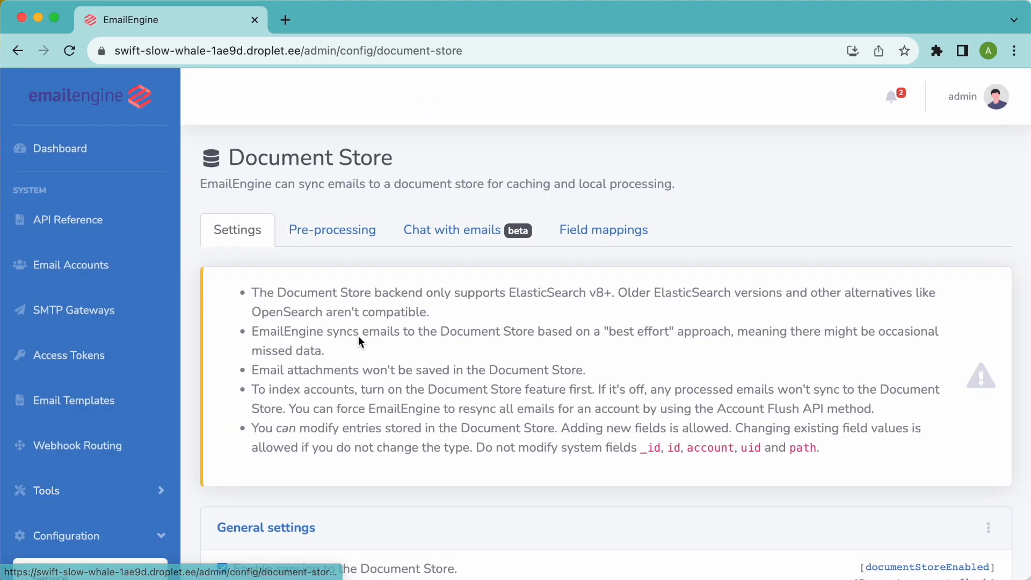
{"action": "left_click", "coordinate": [454, 236]}
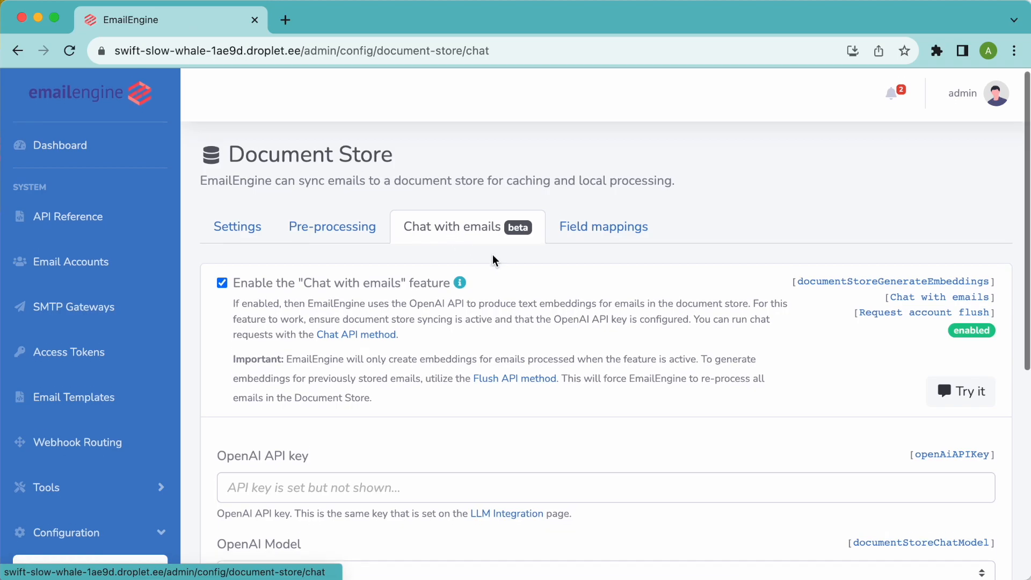
{"action": "left_click", "coordinate": [975, 403]}
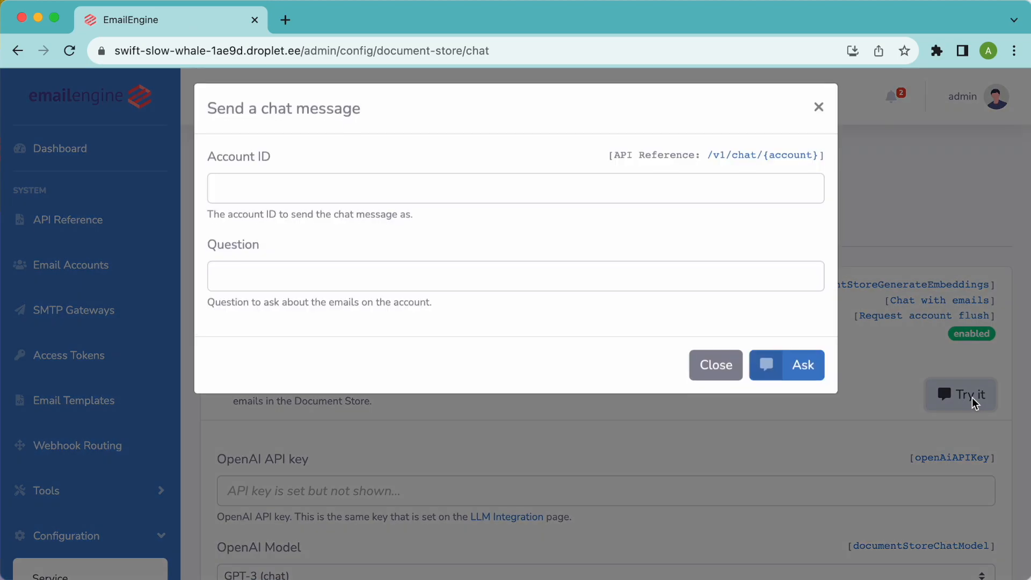
- Enter the account ID and the question "When was the last Zapconnect?"
{"action": "left_click", "coordinate": [352, 196]}
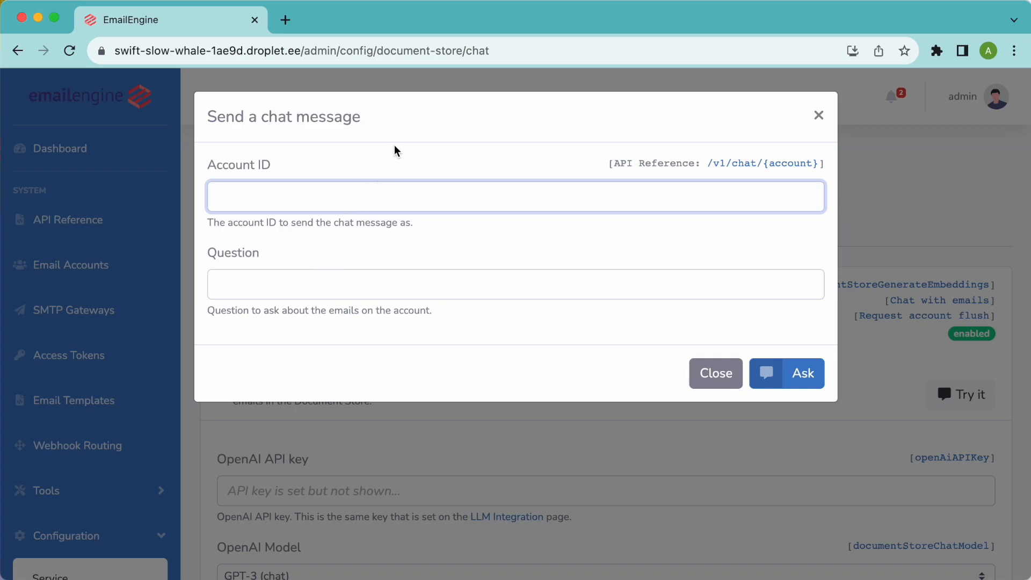
{"action": "type", "text": "andris"}
{"action": "left_click", "coordinate": [434, 283]}
{"action": "type", "text": "When was the öast Z"}
{"action": "key", "text": "BackSpace"}
{"action": "key", "text": "BackSpace"}
{"action": "key", "text": "BackSpace"}
{"action": "key", "text": "BackSpace"}
{"action": "key", "text": "BackSpace"}
{"action": "key", "text": "BackSpace"}
{"action": "type", "text": "last Zapconnect?"}
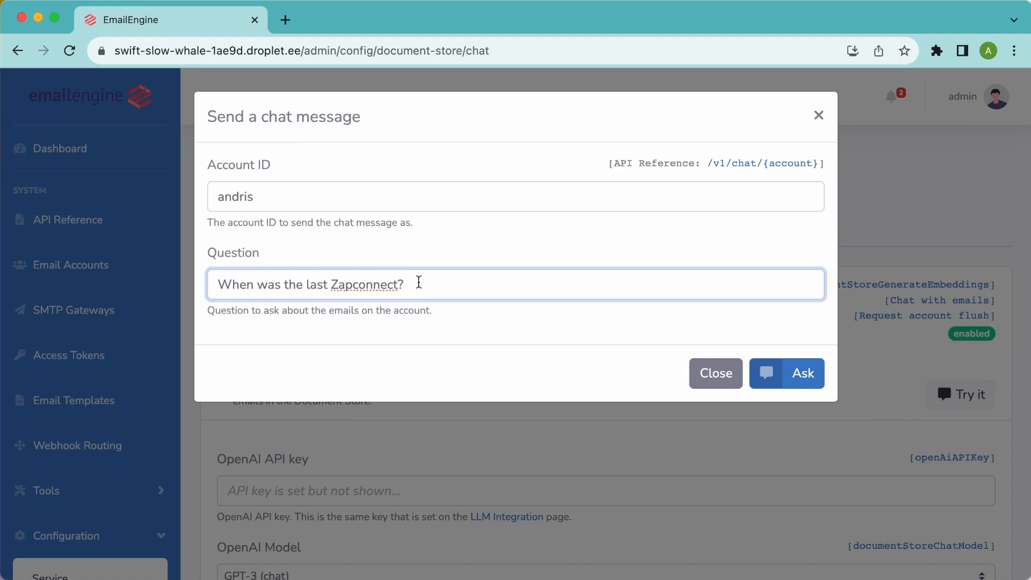
- Ask the question, read the Thursday, September 28th answer, and close the dialog
{"action": "left_click", "coordinate": [799, 376]}
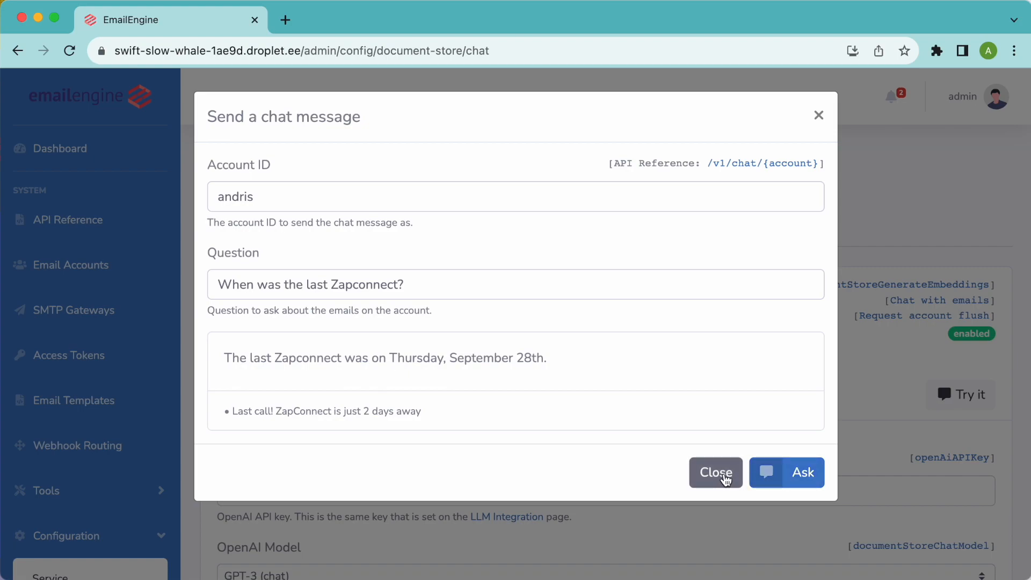
{"action": "triple_click", "coordinate": [416, 280]}
{"action": "left_click", "coordinate": [724, 474]}
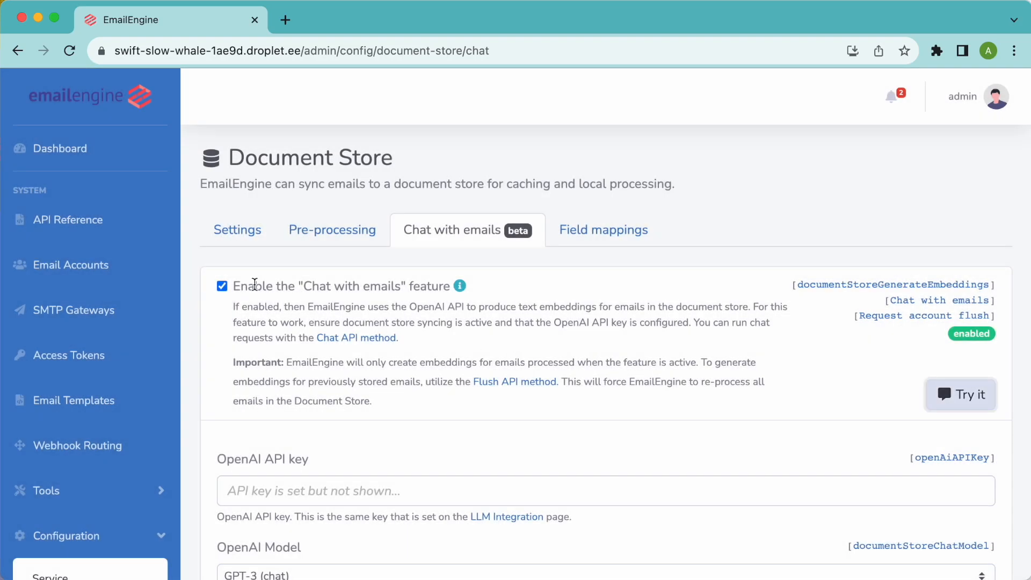
- Open the API reference and expand the POST /v1/chat/{account} endpoint
{"action": "left_click", "coordinate": [62, 226]}
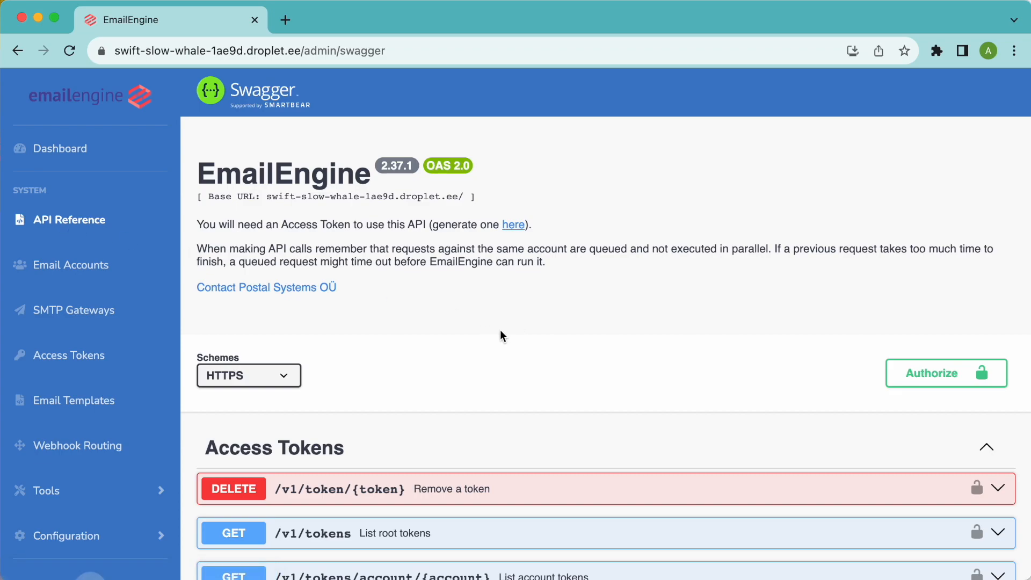
{"action": "scroll", "coordinate": [500, 330], "scroll_direction": "down", "scroll_amount": 13}
{"action": "scroll", "coordinate": [502, 336], "scroll_direction": "down", "scroll_amount": 4}
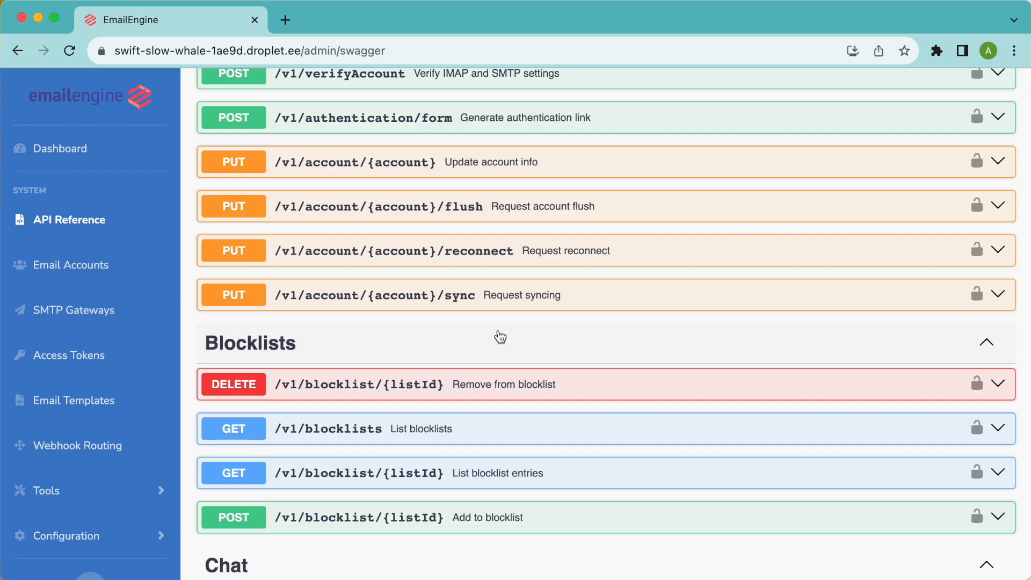
{"action": "scroll", "coordinate": [501, 337], "scroll_direction": "down", "scroll_amount": 2}
{"action": "scroll", "coordinate": [499, 335], "scroll_direction": "down", "scroll_amount": 2}
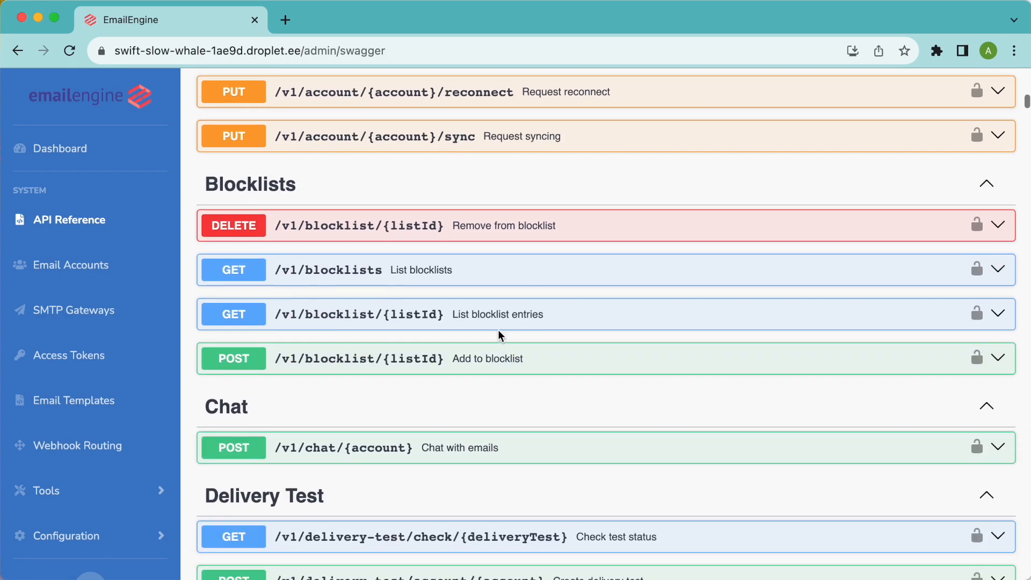
{"action": "scroll", "coordinate": [498, 335], "scroll_direction": "down", "scroll_amount": 1}
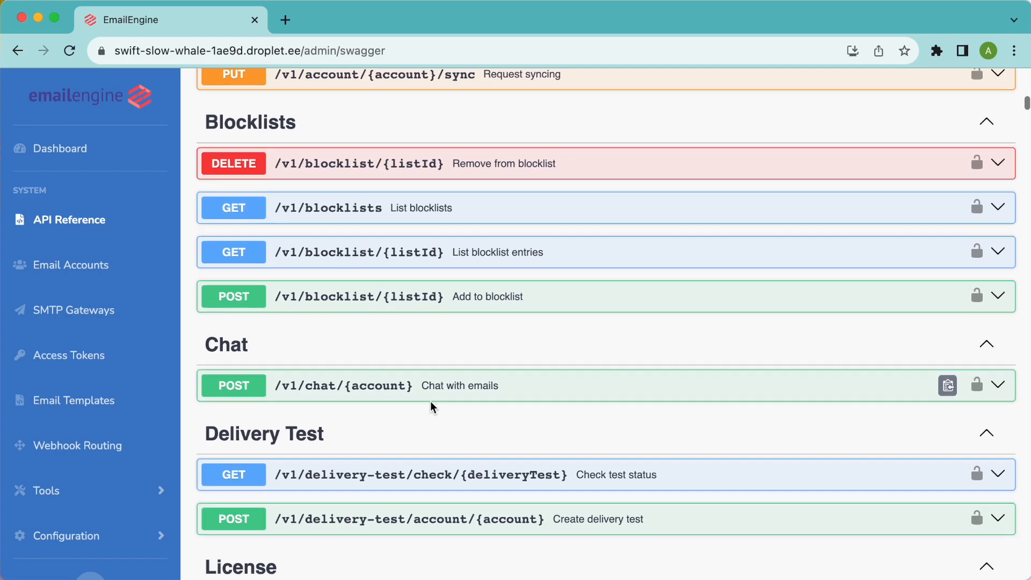
{"action": "left_click", "coordinate": [461, 381]}
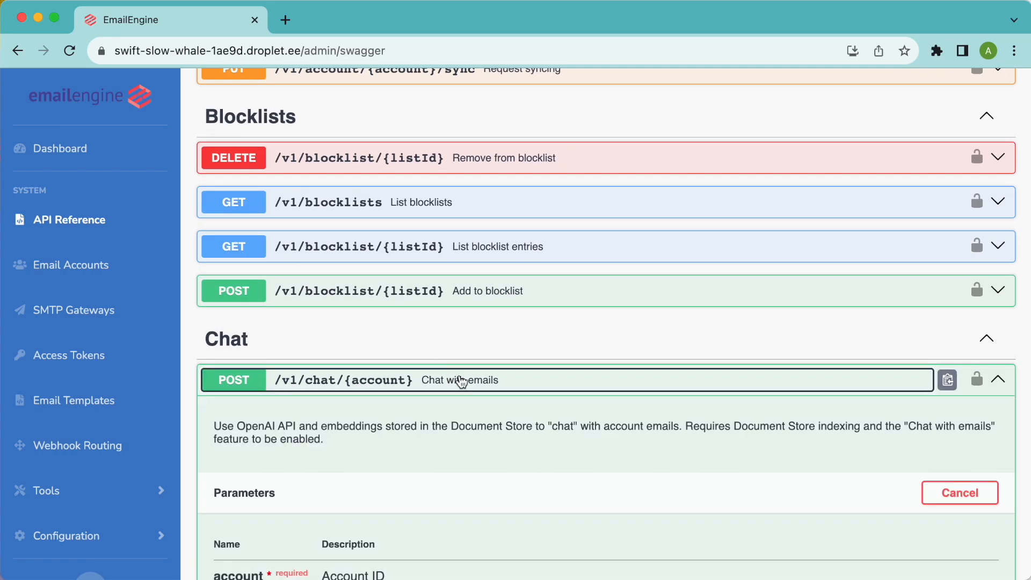
{"action": "scroll", "coordinate": [458, 379], "scroll_direction": "down", "scroll_amount": 5}
- Execute the request with the account ID and question "When was the last Zapconnect?"
{"action": "left_click", "coordinate": [407, 312]}
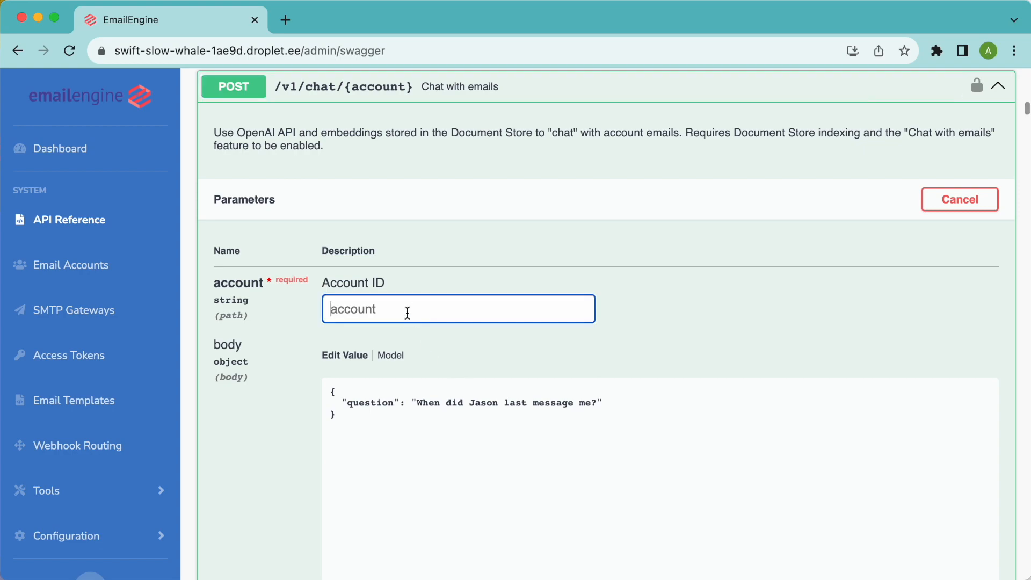
{"action": "type", "text": "andris"}
{"action": "left_click_drag", "start_coordinate": [597, 403], "coordinate": [416, 404]}
{"action": "type", "text": "When was the last Zapconnect?"}
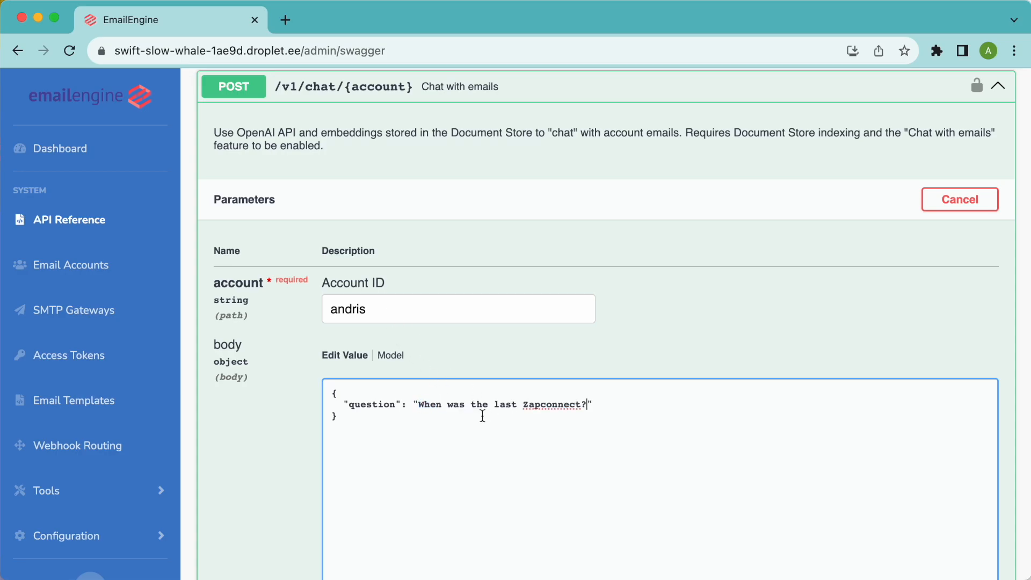
{"action": "scroll", "coordinate": [486, 416], "scroll_direction": "down", "scroll_amount": 3}
{"action": "scroll", "coordinate": [314, 381], "scroll_direction": "down", "scroll_amount": 8}
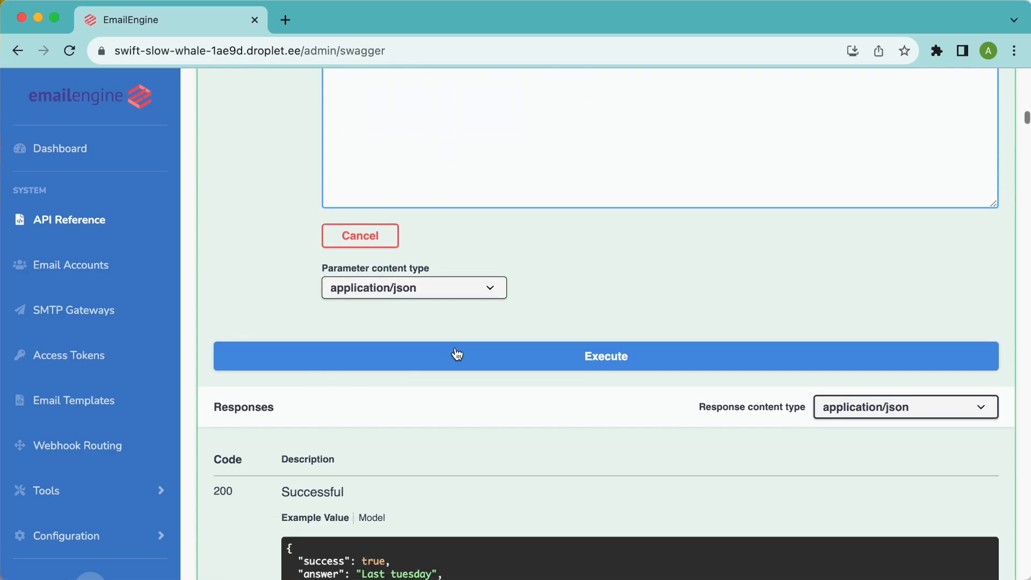
{"action": "left_click", "coordinate": [458, 354]}
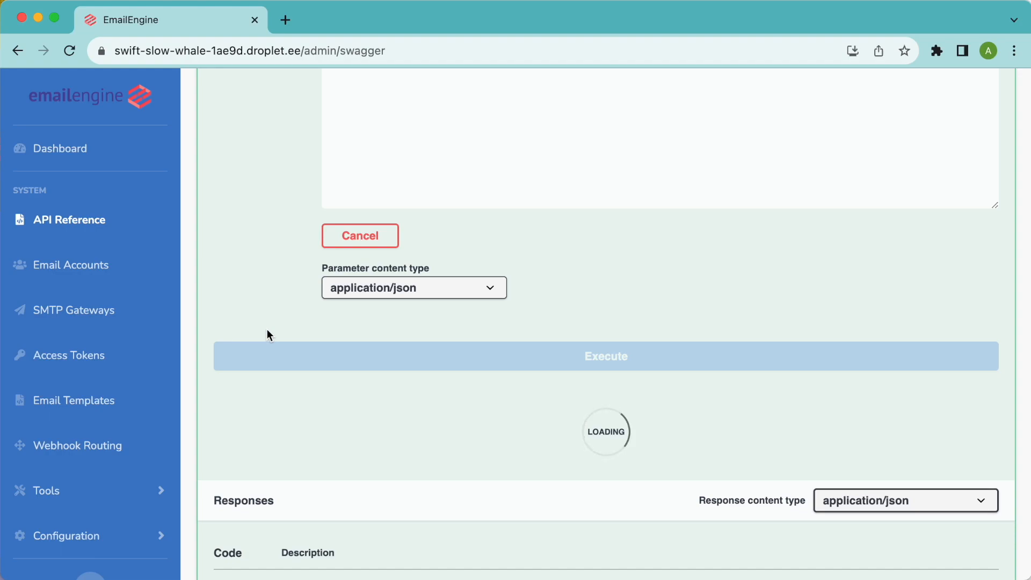
{"action": "scroll", "coordinate": [267, 329], "scroll_direction": "down", "scroll_amount": 1}
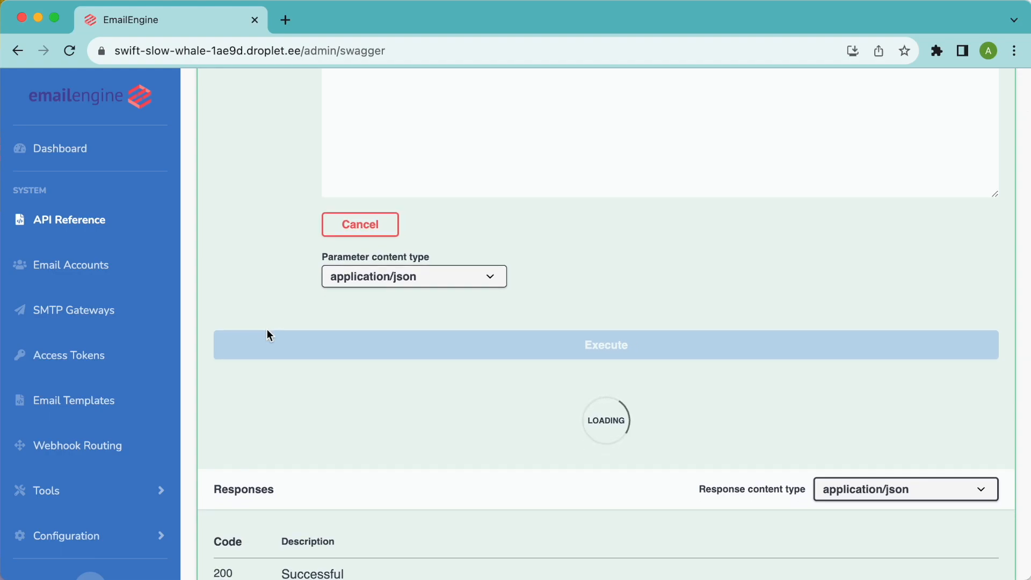
{"action": "scroll", "coordinate": [266, 335], "scroll_direction": "down", "scroll_amount": 3}
{"action": "scroll", "coordinate": [266, 330], "scroll_direction": "down", "scroll_amount": 6}
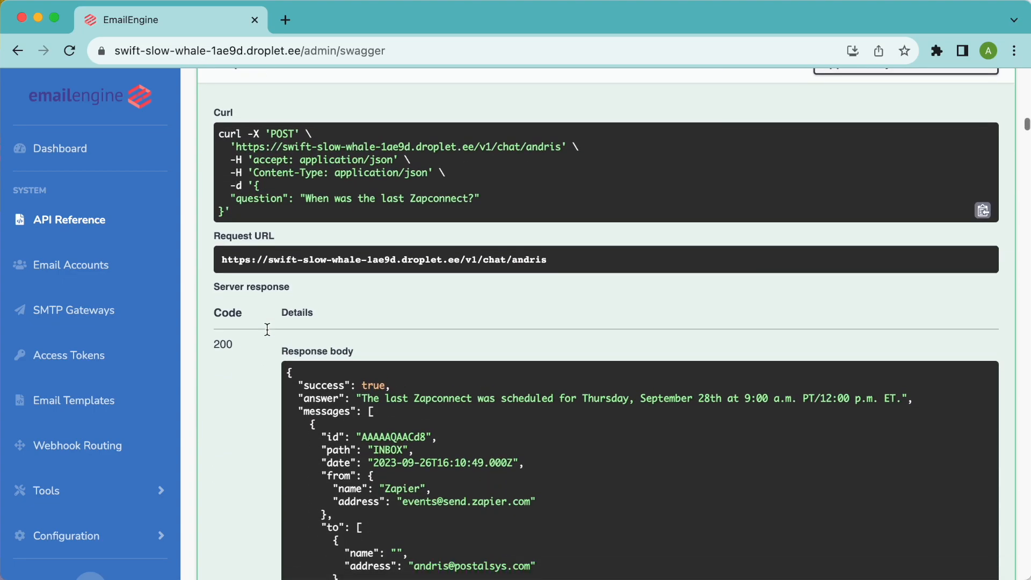
- Select the response's answer: Thursday, September 28th at 9:00 a.m. PT
{"action": "scroll", "coordinate": [266, 329], "scroll_direction": "up", "scroll_amount": 5}
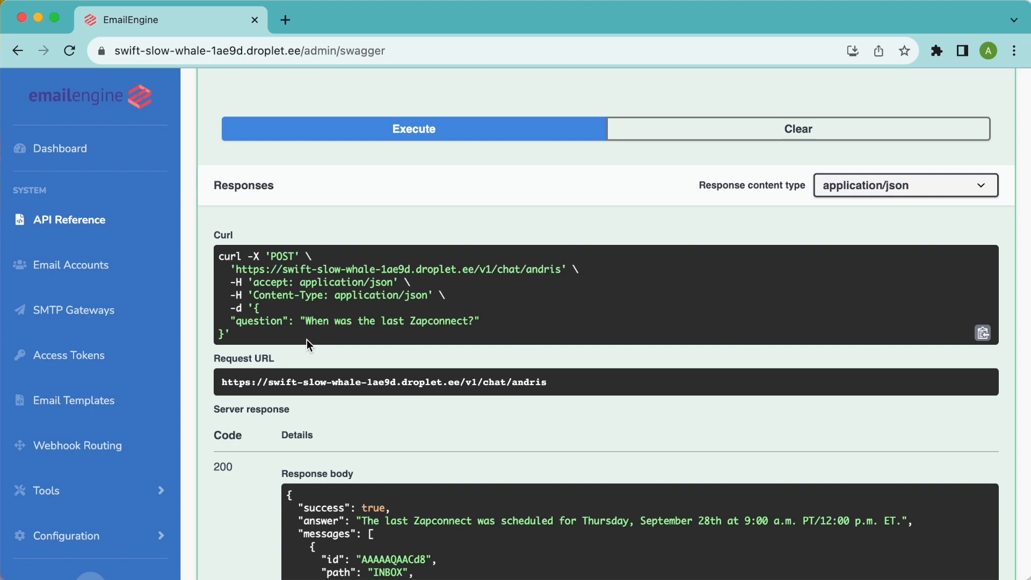
{"action": "scroll", "coordinate": [307, 340], "scroll_direction": "down", "scroll_amount": 5}
{"action": "scroll", "coordinate": [258, 336], "scroll_direction": "down", "scroll_amount": 2}
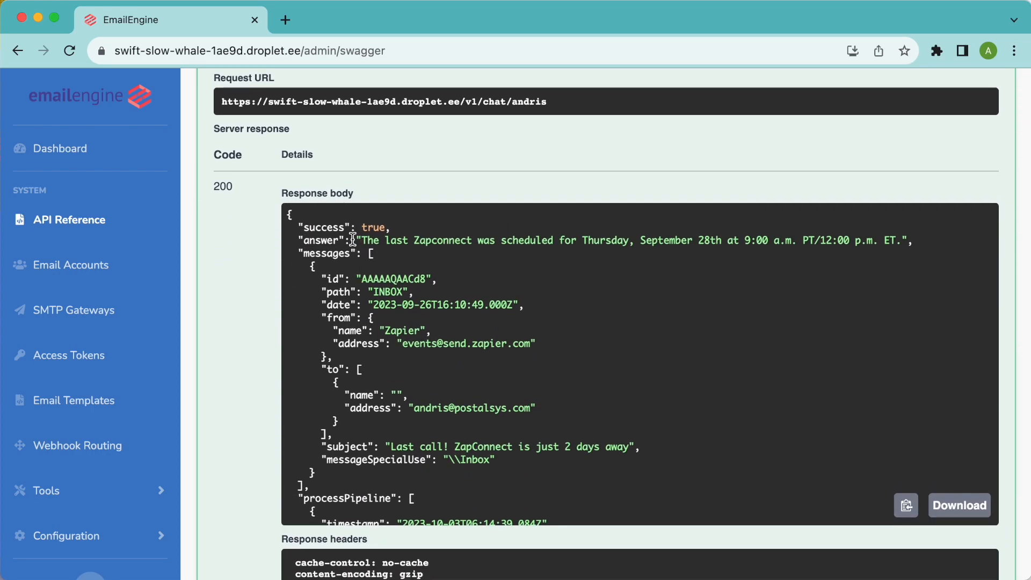
{"action": "left_click", "coordinate": [363, 239]}
{"action": "left_click_drag", "start_coordinate": [362, 239], "coordinate": [901, 240]}
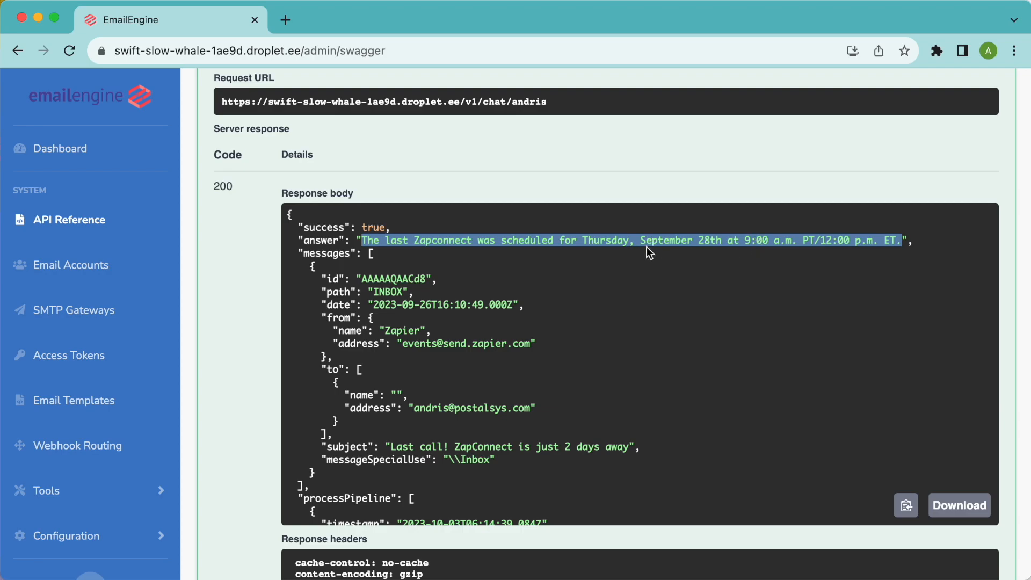
{"action": "scroll", "coordinate": [241, 194], "scroll_direction": "up", "scroll_amount": 4}
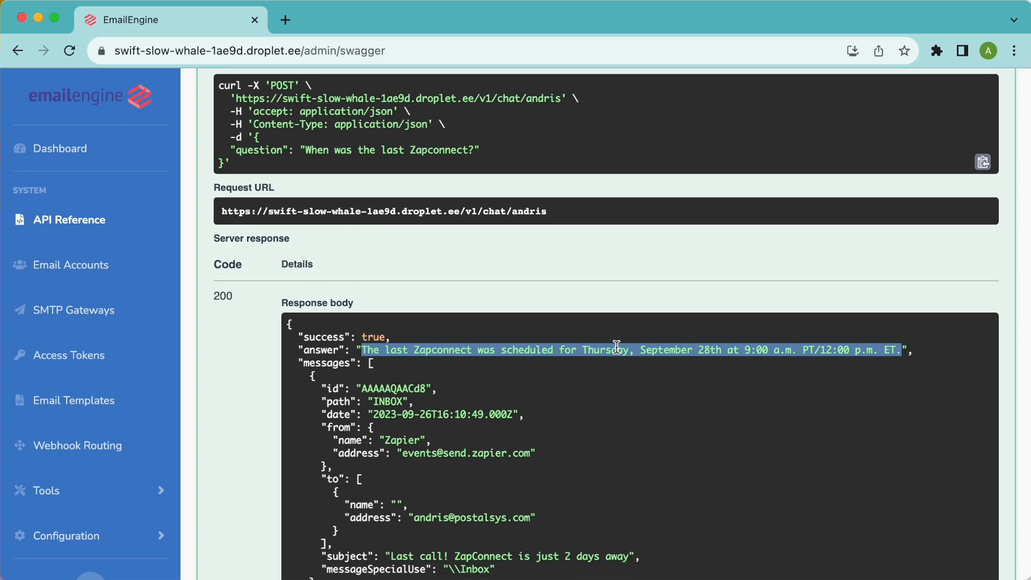
{"action": "scroll", "coordinate": [505, 348], "scroll_direction": "down", "scroll_amount": 3}
{"action": "scroll", "coordinate": [484, 354], "scroll_direction": "up", "scroll_amount": 2}
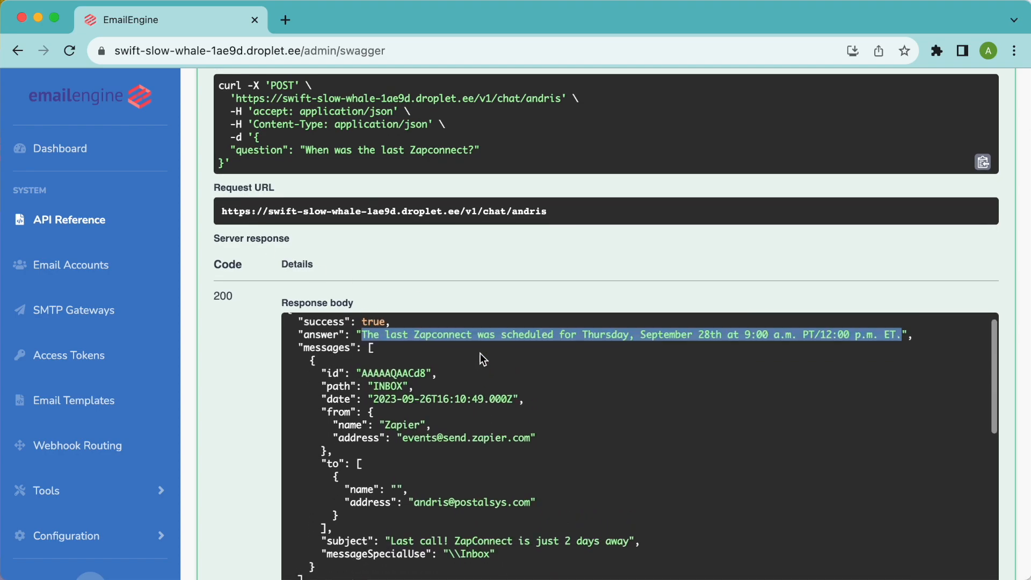
{"action": "scroll", "coordinate": [252, 353], "scroll_direction": "down", "scroll_amount": 1}
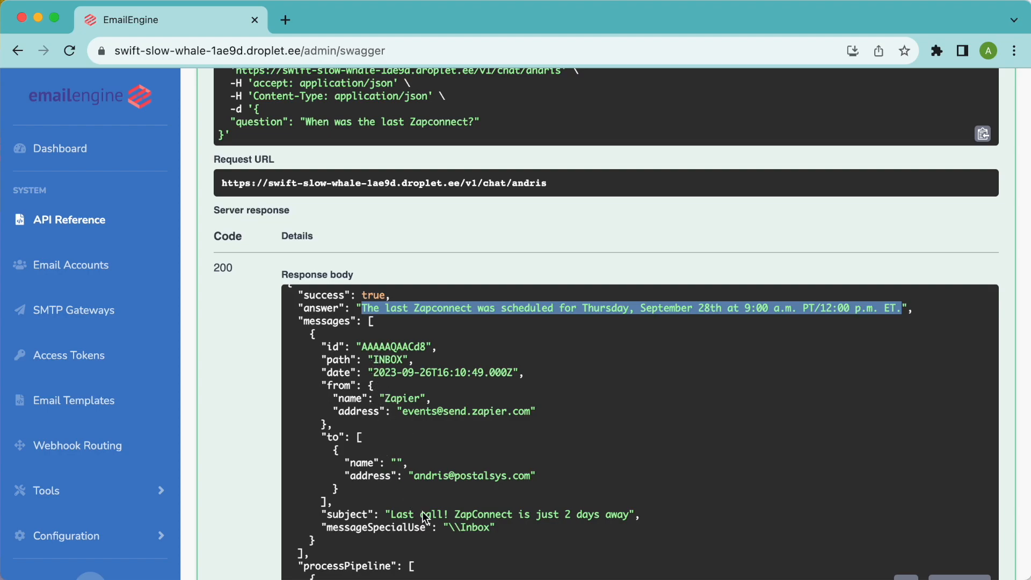
{"action": "scroll", "coordinate": [244, 482], "scroll_direction": "down", "scroll_amount": 3}
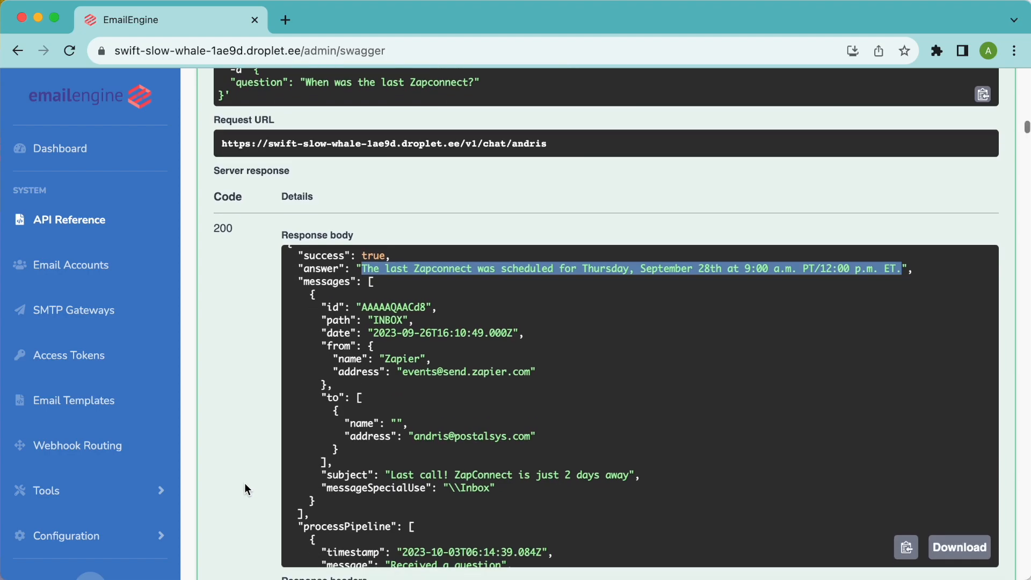
{"action": "scroll", "coordinate": [239, 466], "scroll_direction": "up", "scroll_amount": 2}
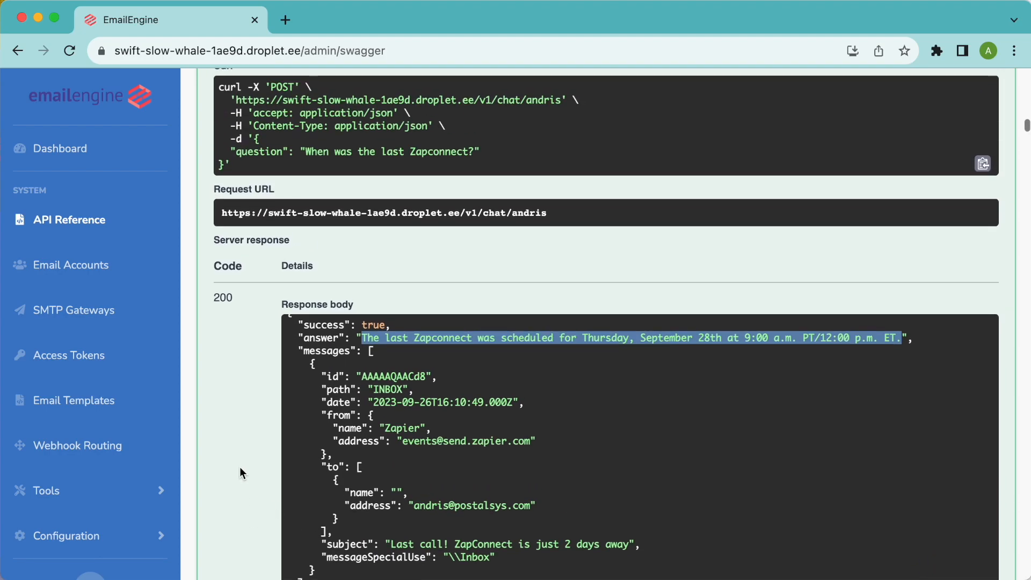
{"action": "scroll", "coordinate": [424, 481], "scroll_direction": "down", "scroll_amount": 5}
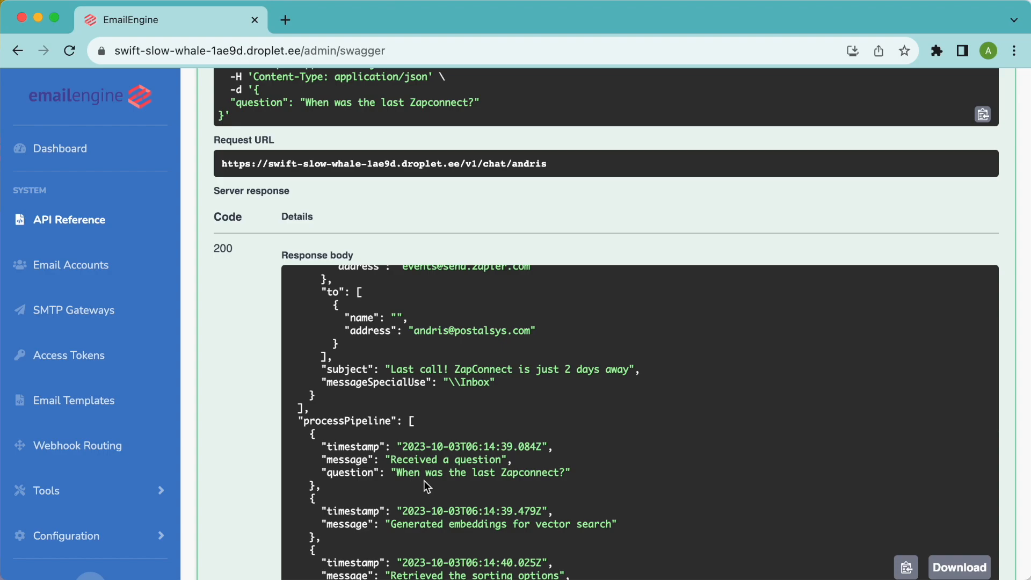
{"action": "scroll", "coordinate": [387, 461], "scroll_direction": "down", "scroll_amount": 2}
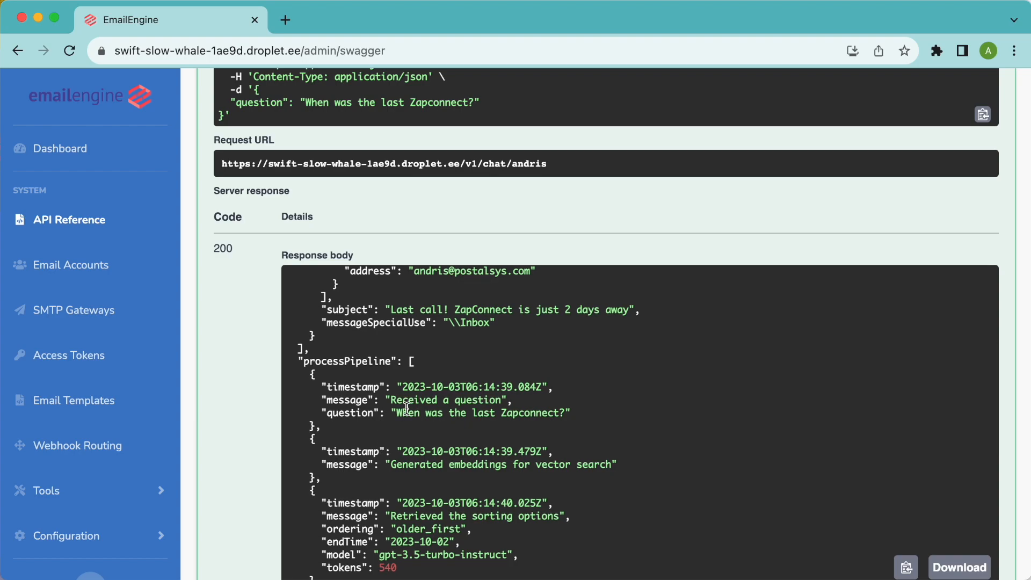
{"action": "scroll", "coordinate": [386, 400], "scroll_direction": "down", "scroll_amount": 1}
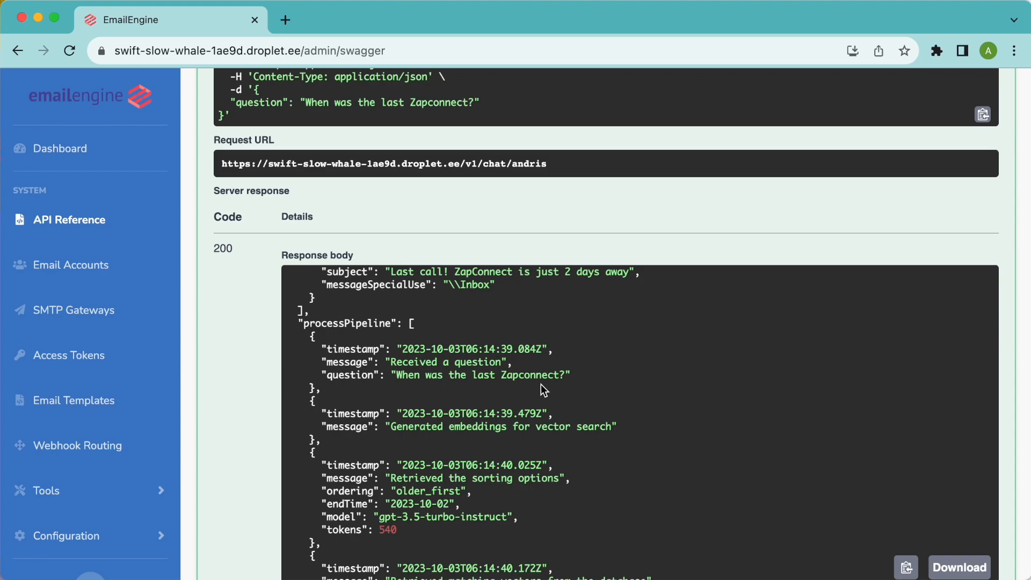
{"action": "scroll", "coordinate": [501, 379], "scroll_direction": "down", "scroll_amount": 2}
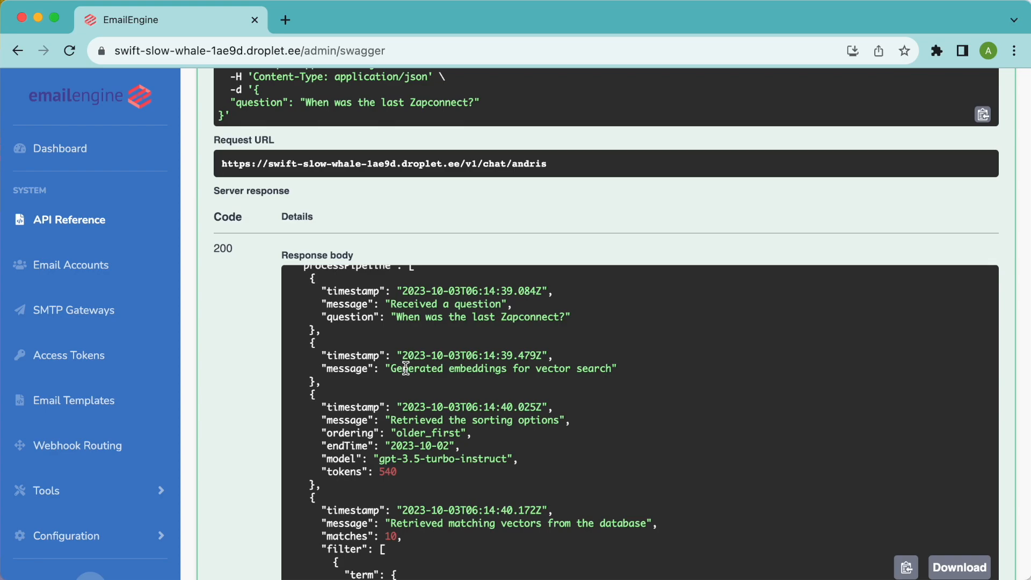
{"action": "scroll", "coordinate": [403, 367], "scroll_direction": "down", "scroll_amount": 2}
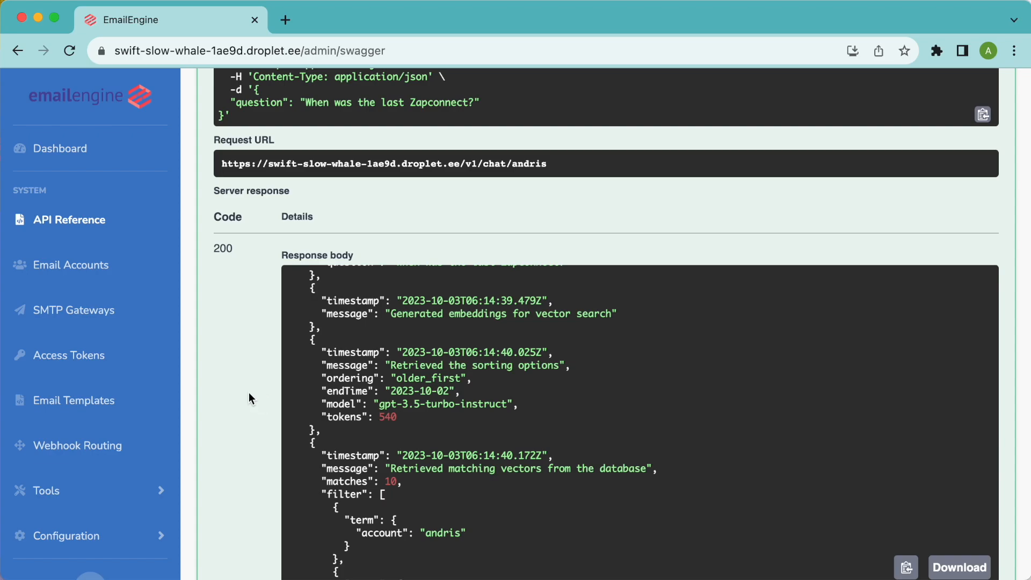
{"action": "scroll", "coordinate": [249, 394], "scroll_direction": "down", "scroll_amount": 2}
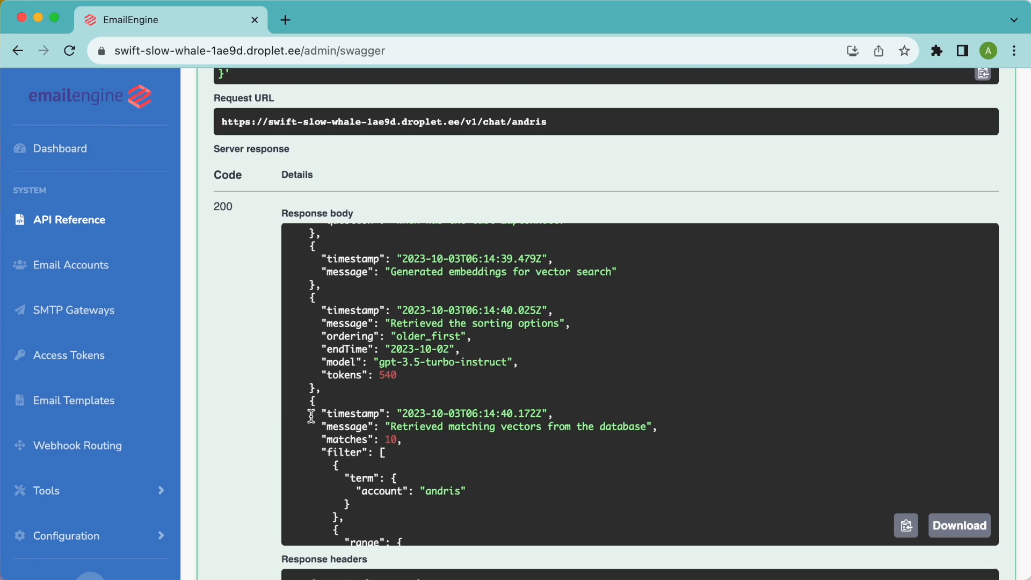
{"action": "scroll", "coordinate": [310, 415], "scroll_direction": "down", "scroll_amount": 2}
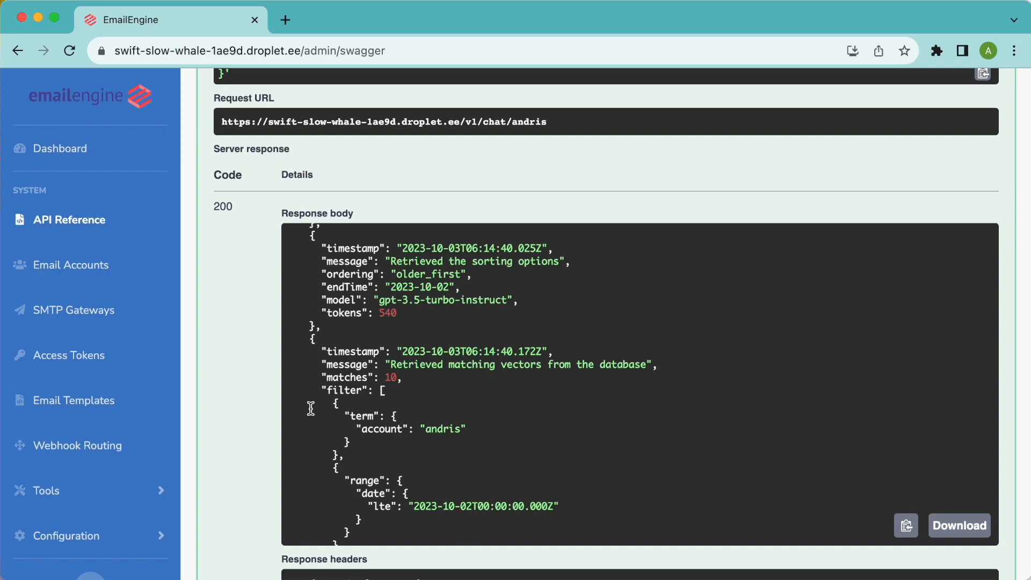
{"action": "scroll", "coordinate": [311, 408], "scroll_direction": "down", "scroll_amount": 5}
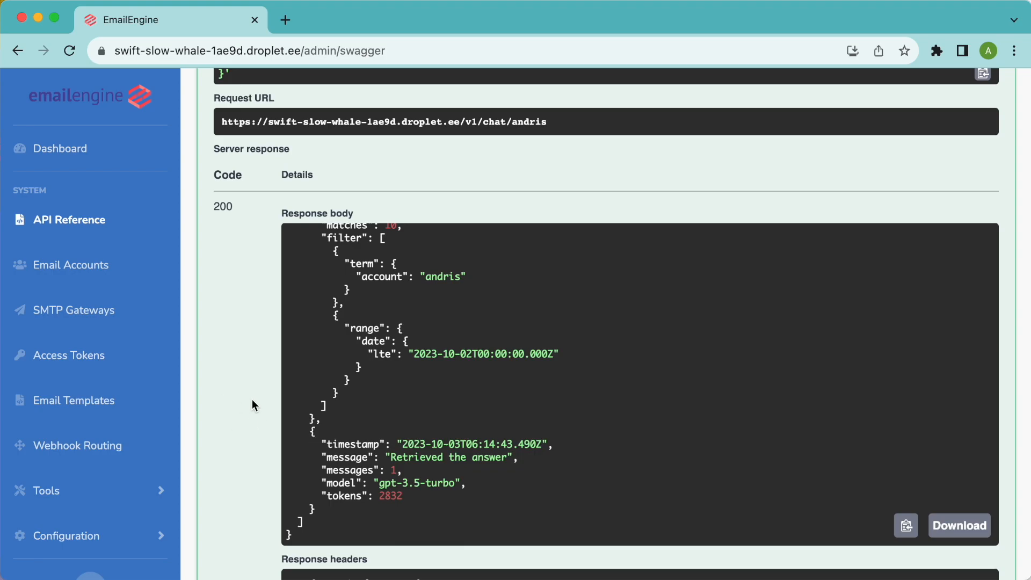
{"action": "scroll", "coordinate": [252, 405], "scroll_direction": "up", "scroll_amount": 5}
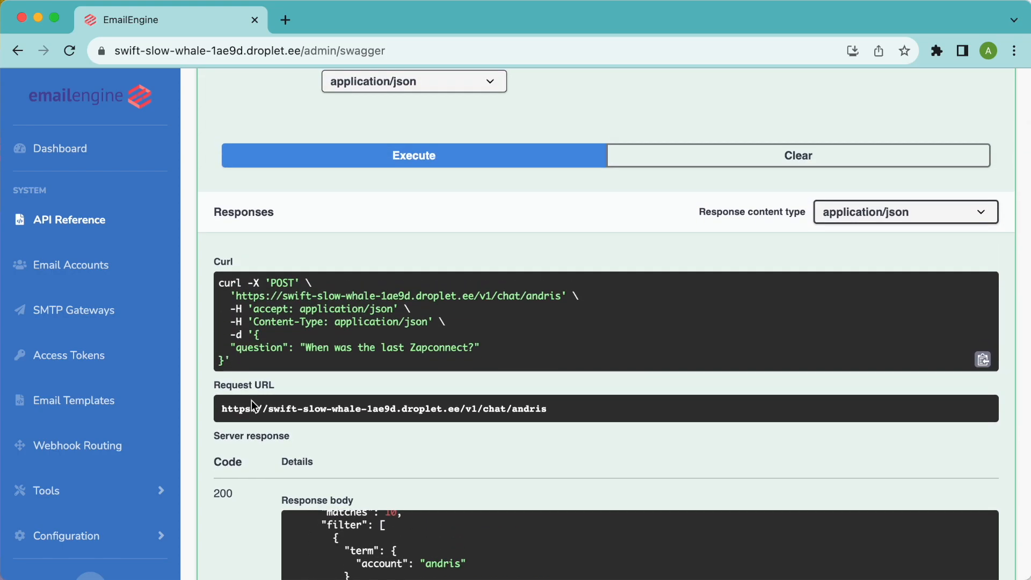